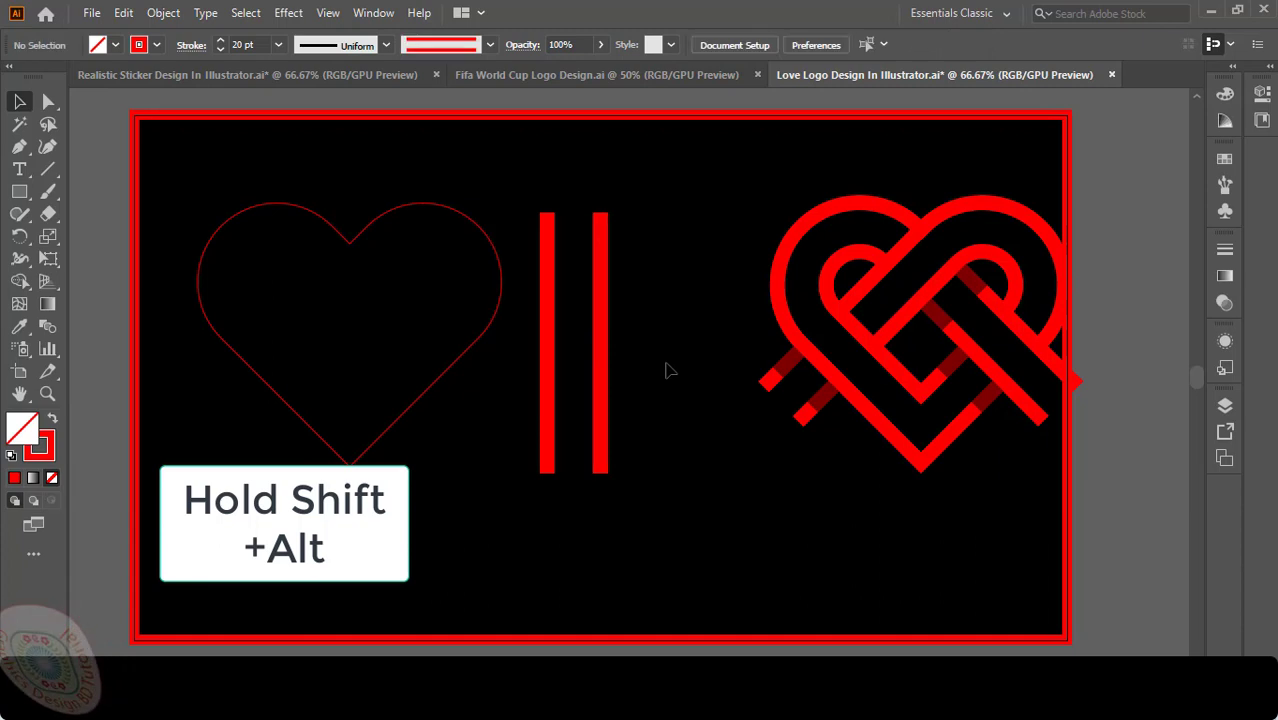
Step: Group the two vertical red lines beside the thin heart outline
drag(533, 204, 616, 282)
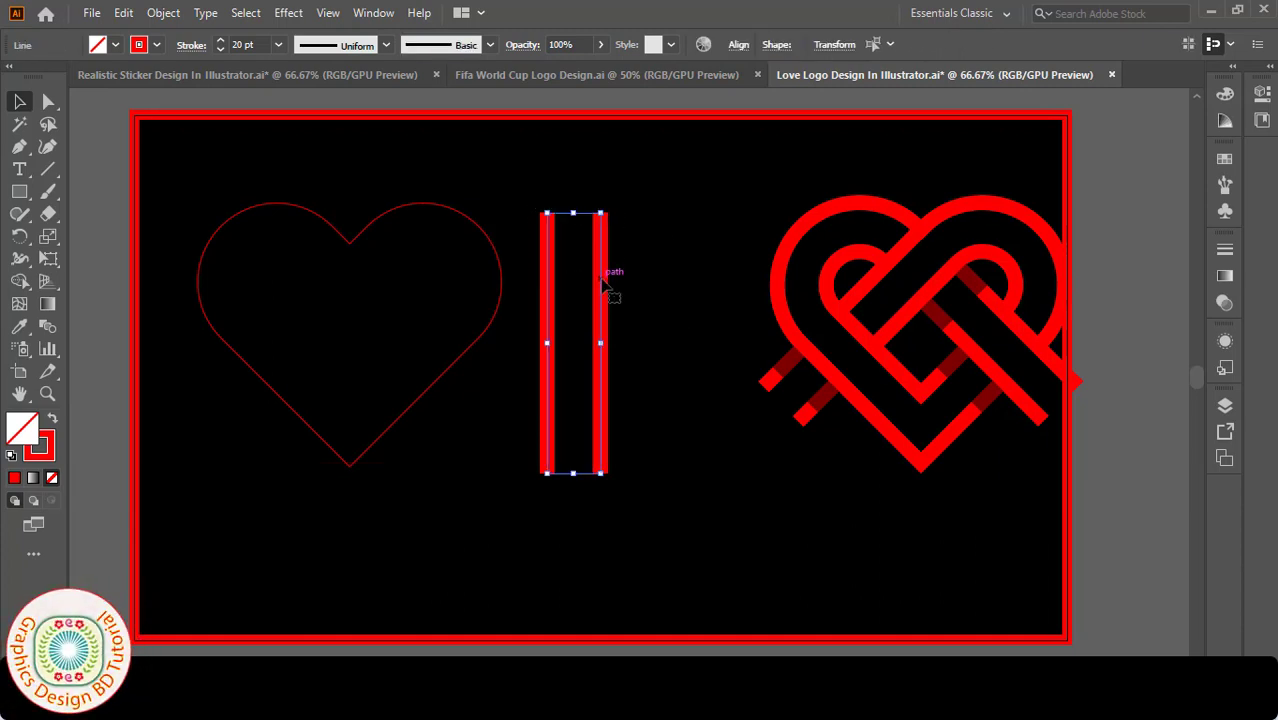
right_click(602, 285)
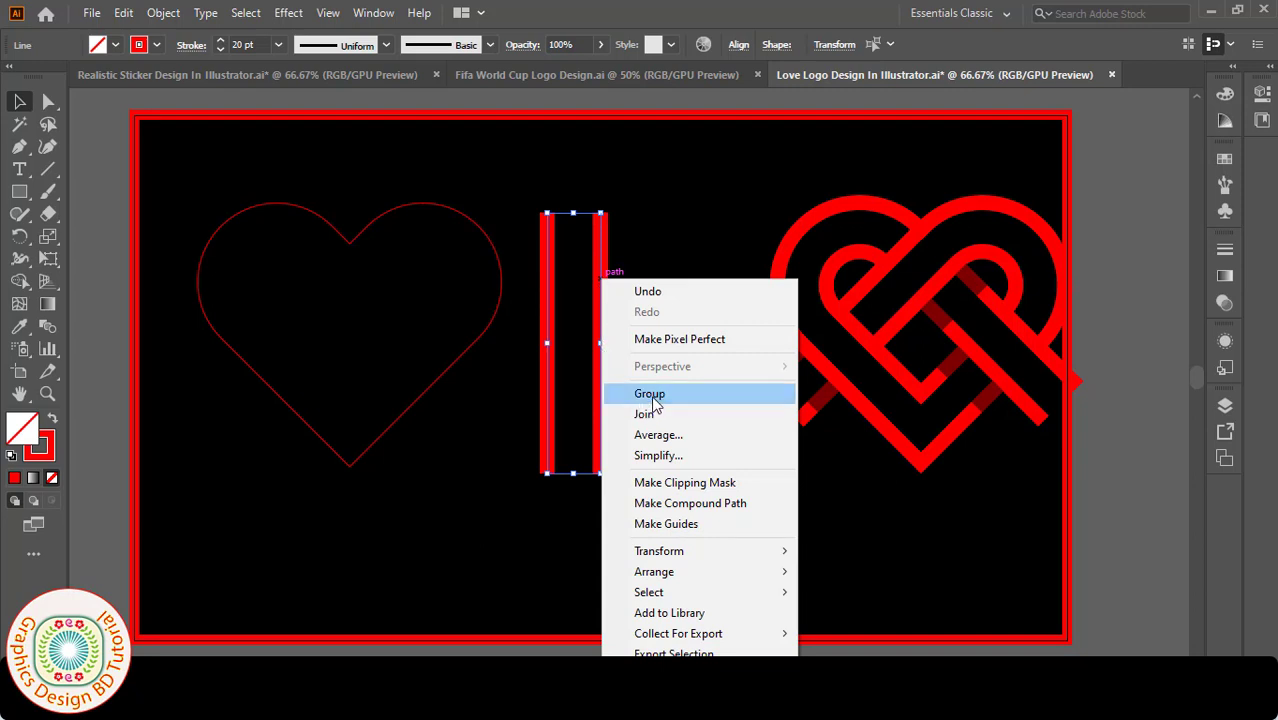
click(651, 395)
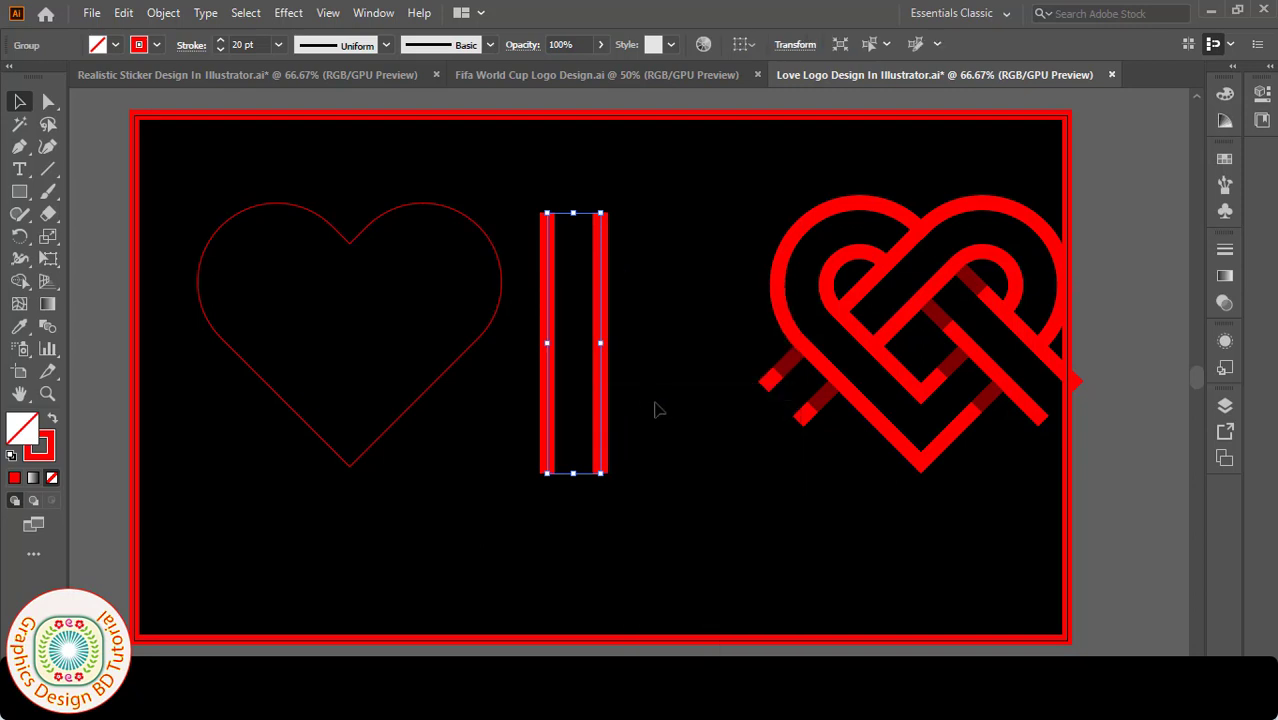
click(657, 408)
Step: Create a new Art Brush from the grouped vertical lines, keeping the default brush options
click(373, 13)
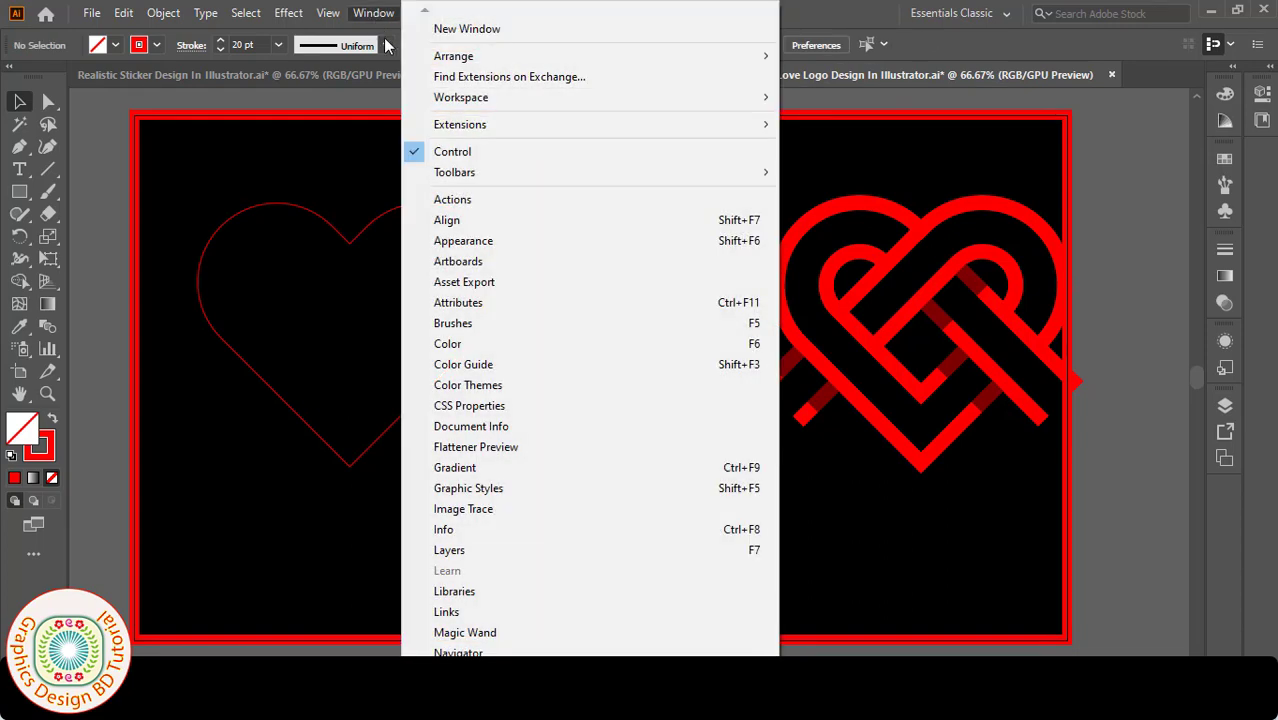
click(453, 323)
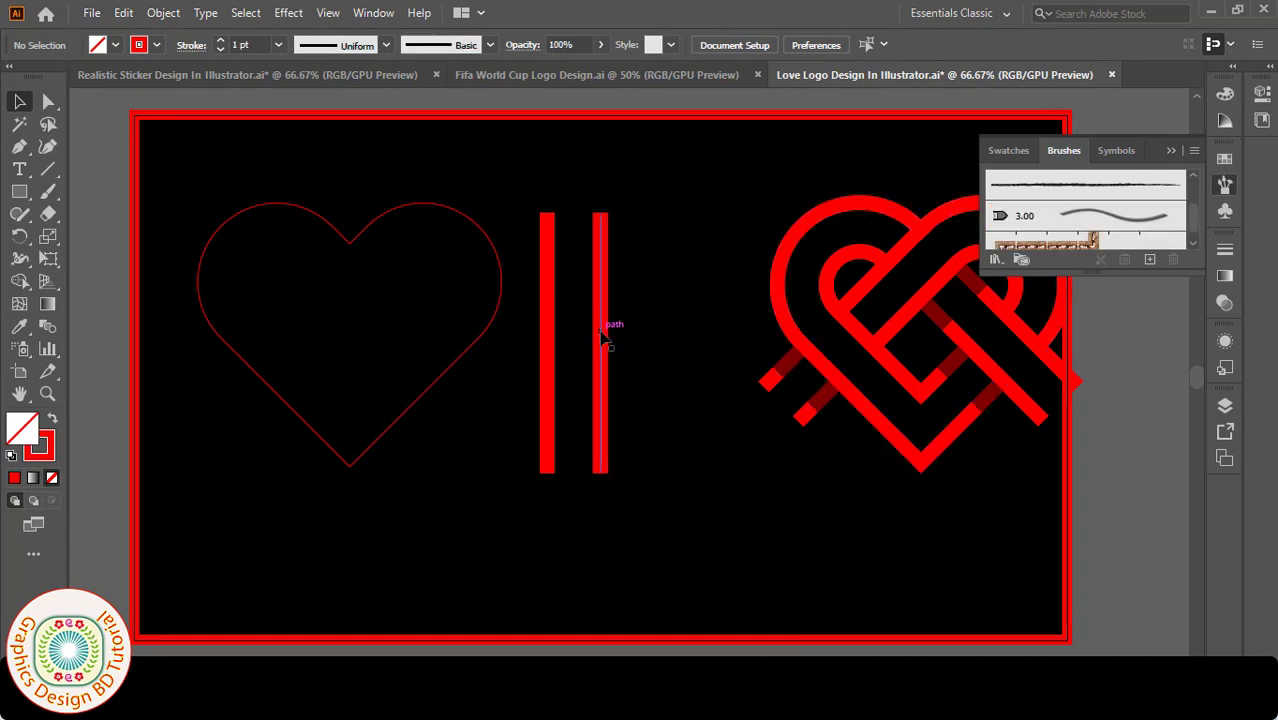
click(601, 338)
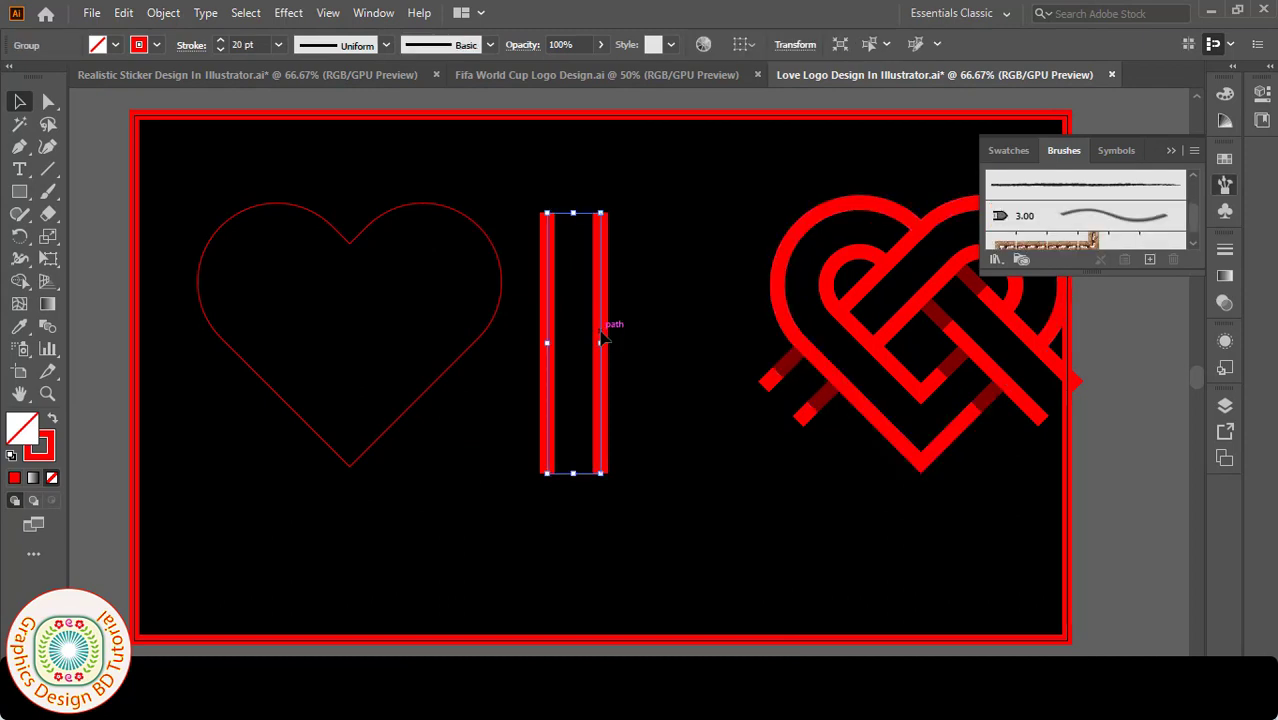
drag(601, 340, 1106, 218)
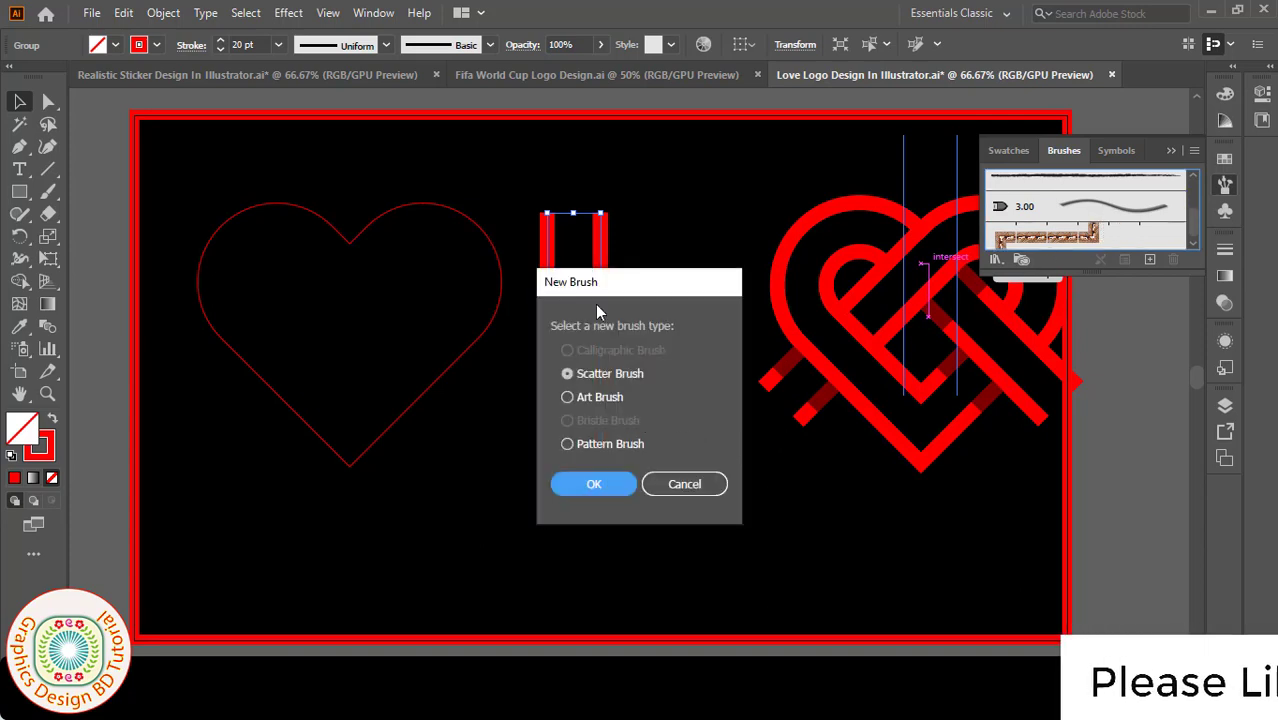
click(567, 398)
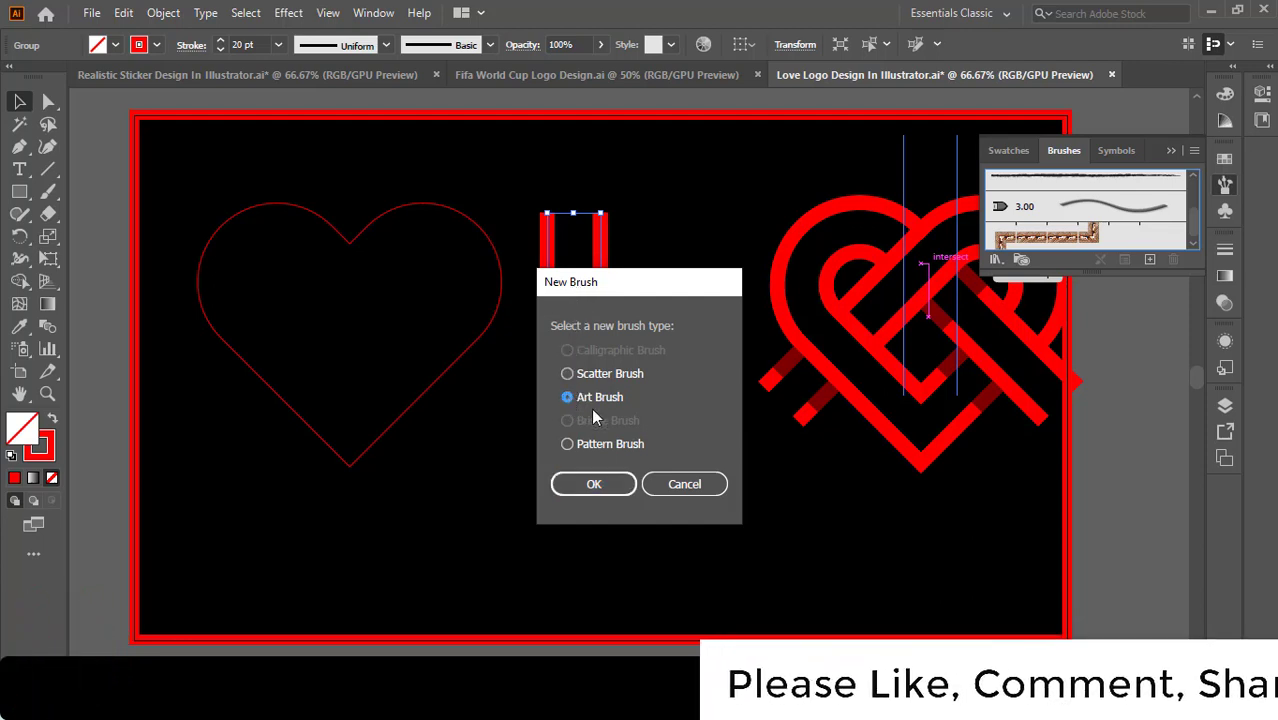
click(594, 484)
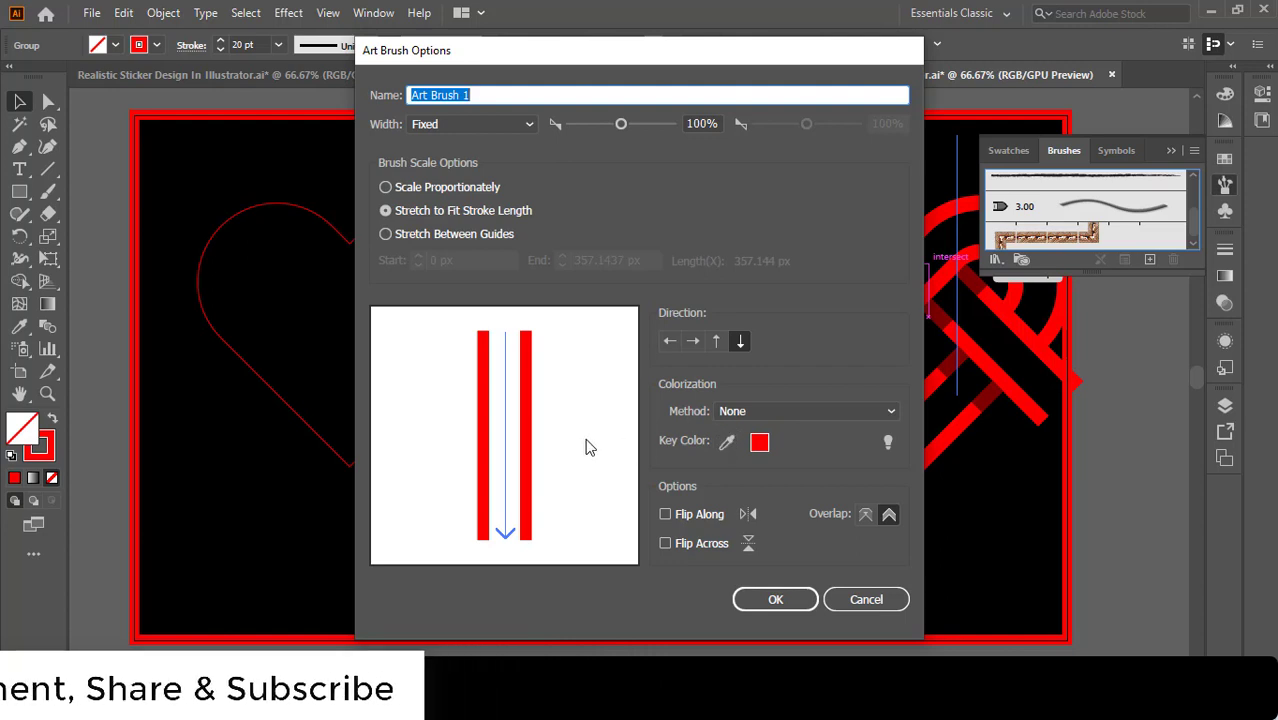
click(792, 604)
Step: Delete the original pair of vertical lines from the artboard
click(655, 392)
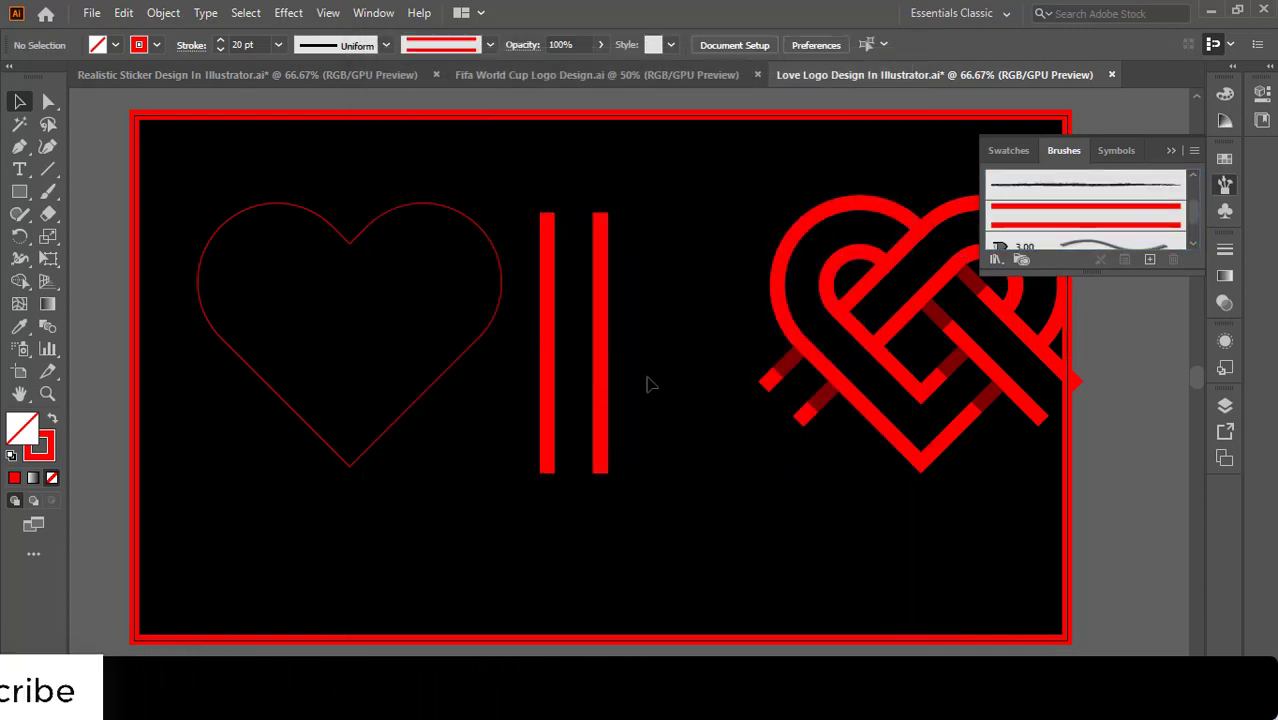
drag(547, 485, 547, 485)
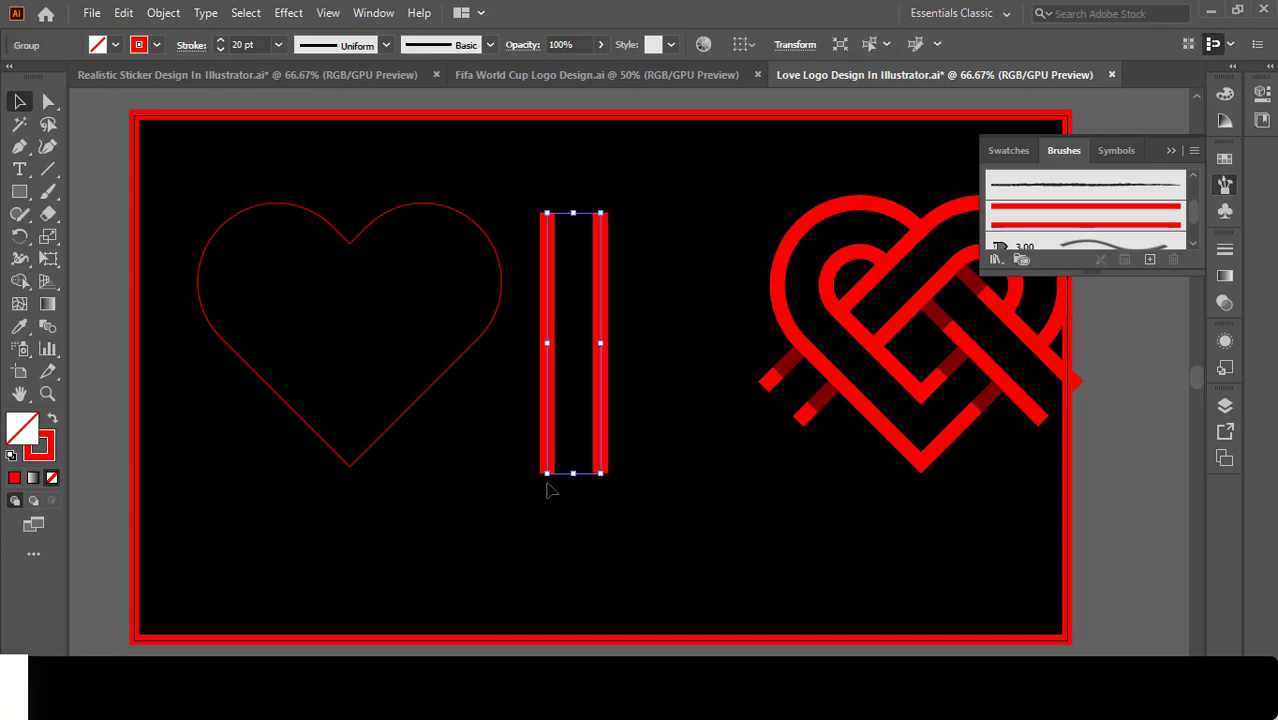
key(Delete)
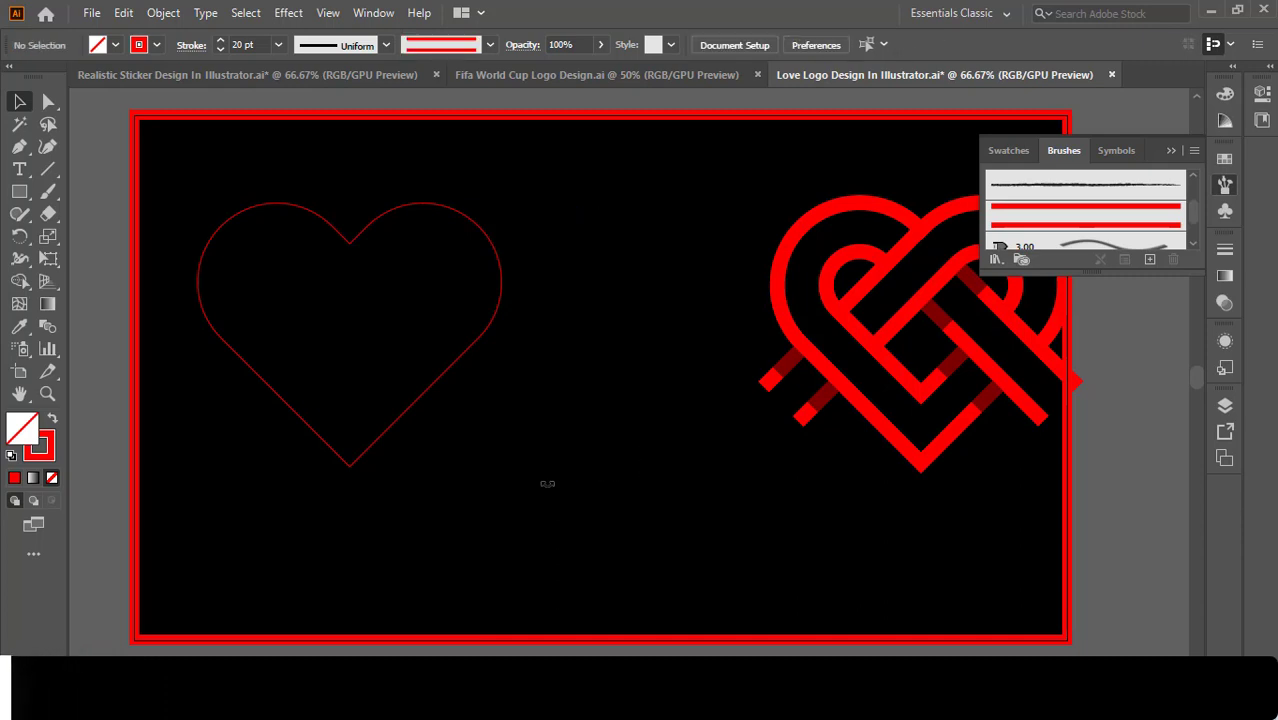
Step: Apply the double-line art brush to the heart outline and scale the heart down slightly, proportionally about its centre
click(462, 366)
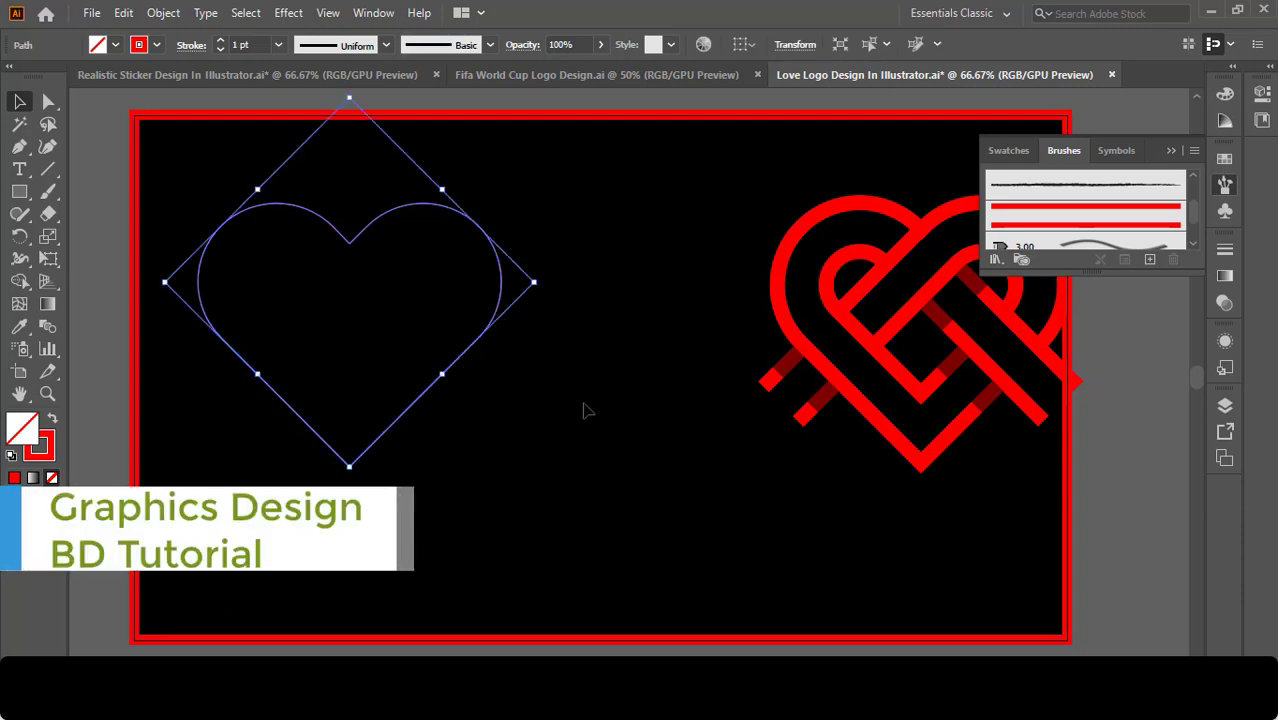
click(1050, 232)
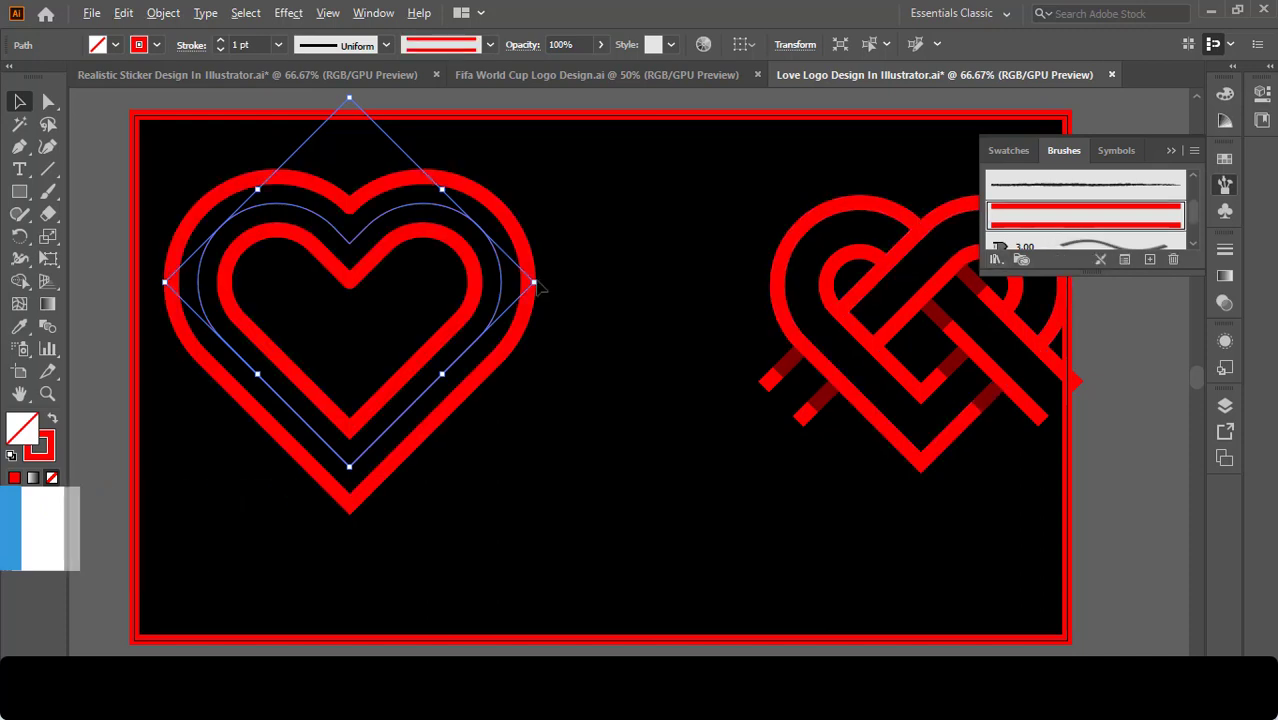
drag(537, 283, 517, 300)
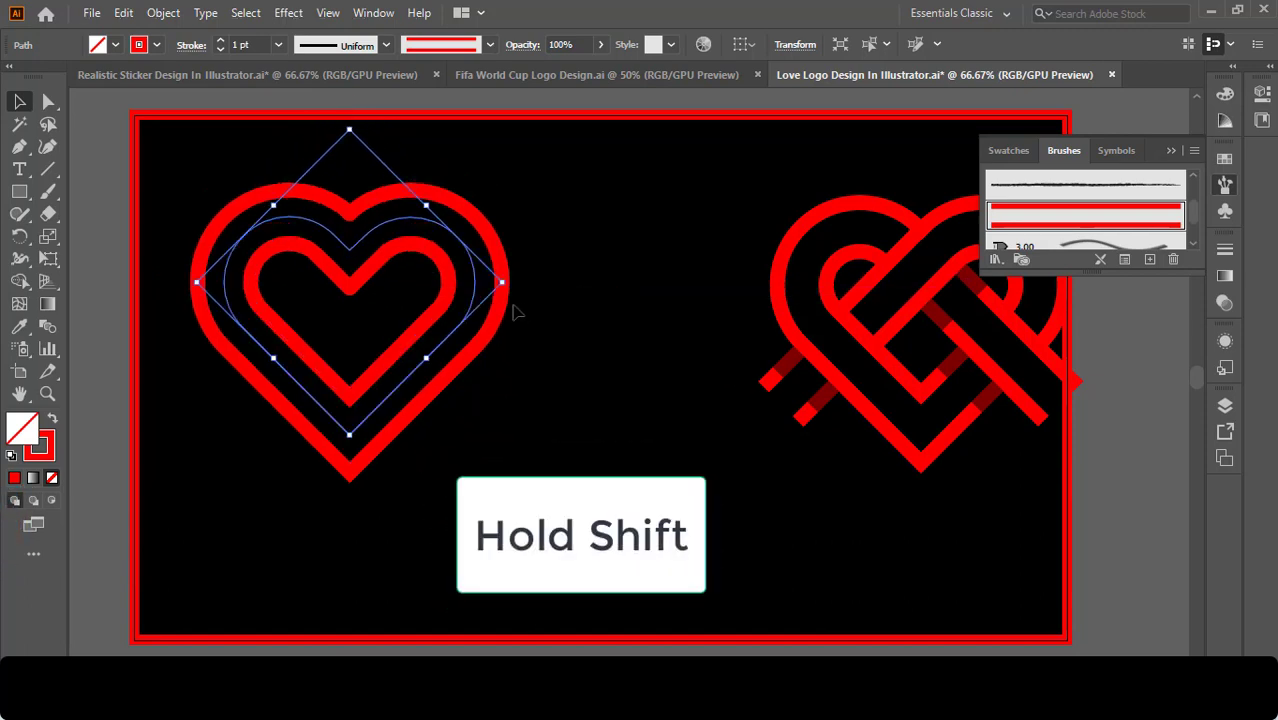
click(545, 400)
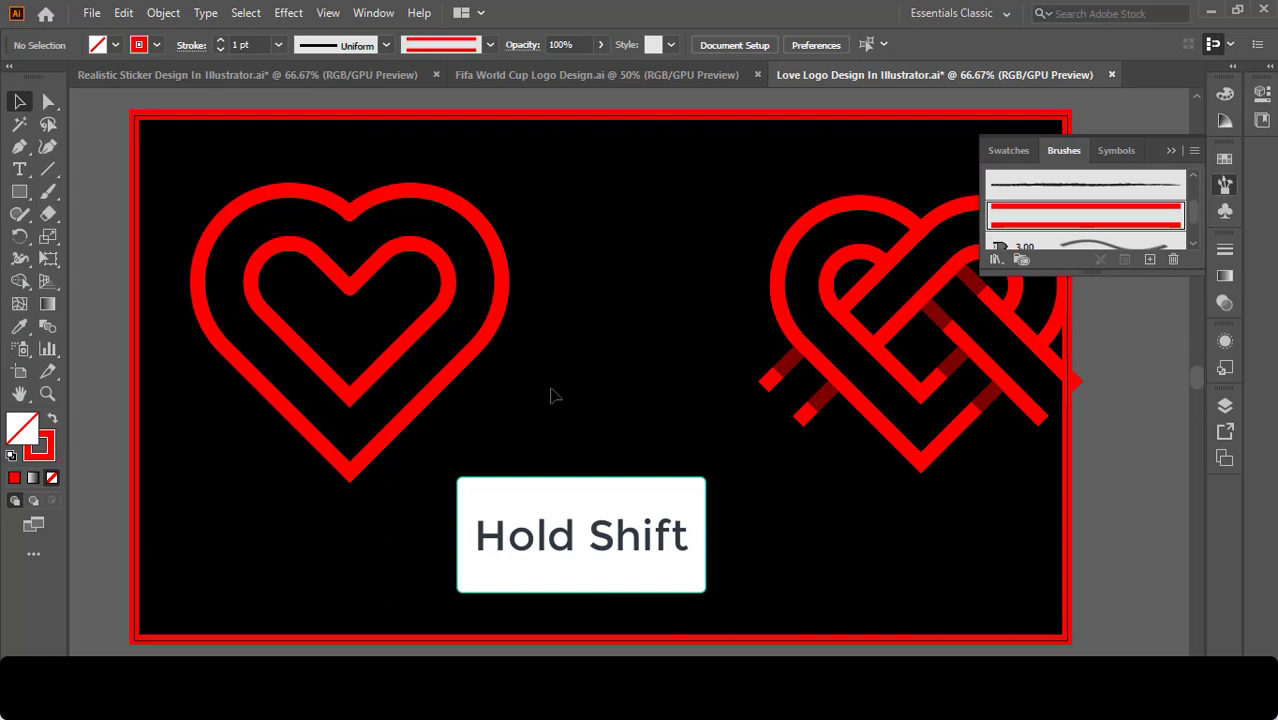
Step: Draw a 45-degree line from the heart's top notch down to the right past its edge, and apply the double-line art brush
click(48, 171)
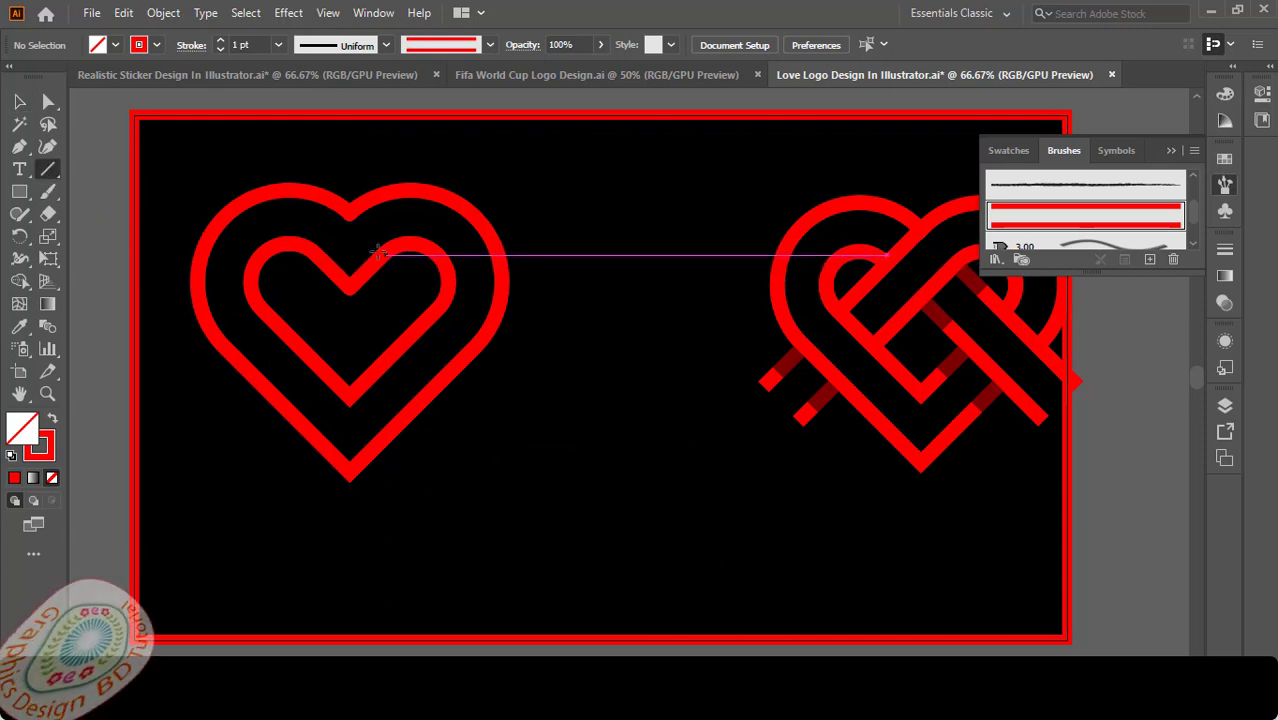
drag(335, 235, 506, 406)
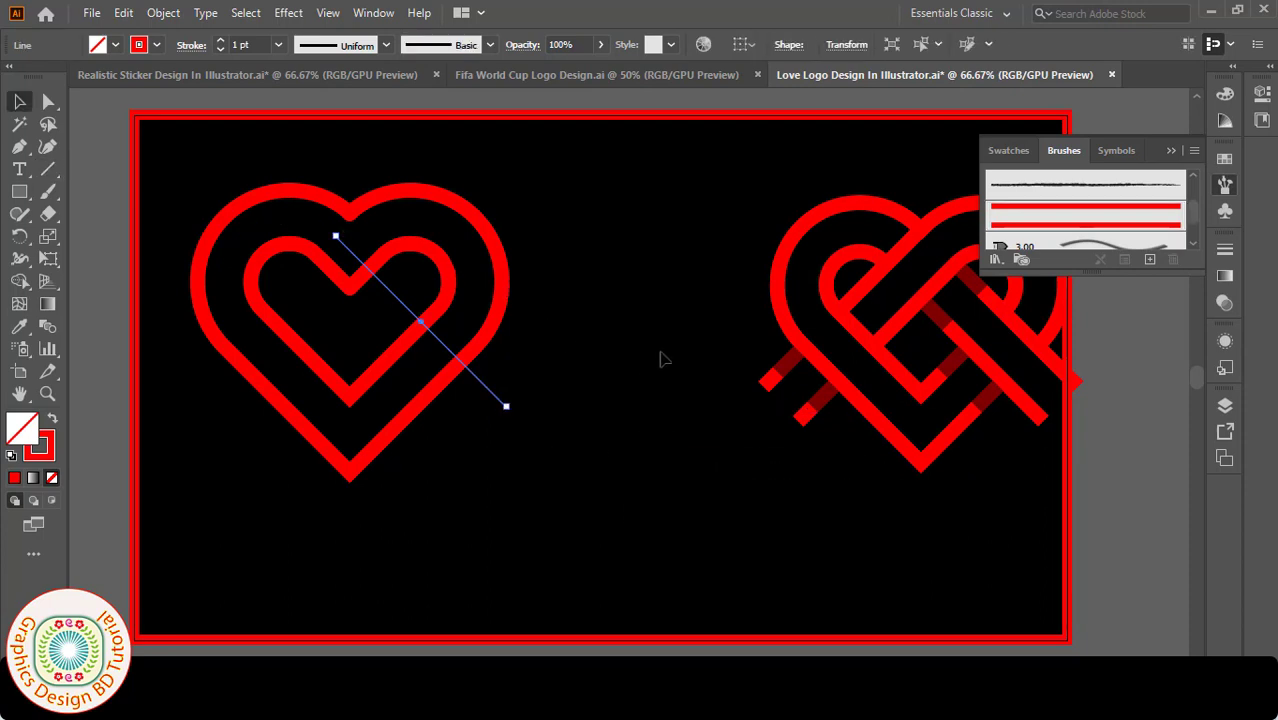
click(1083, 229)
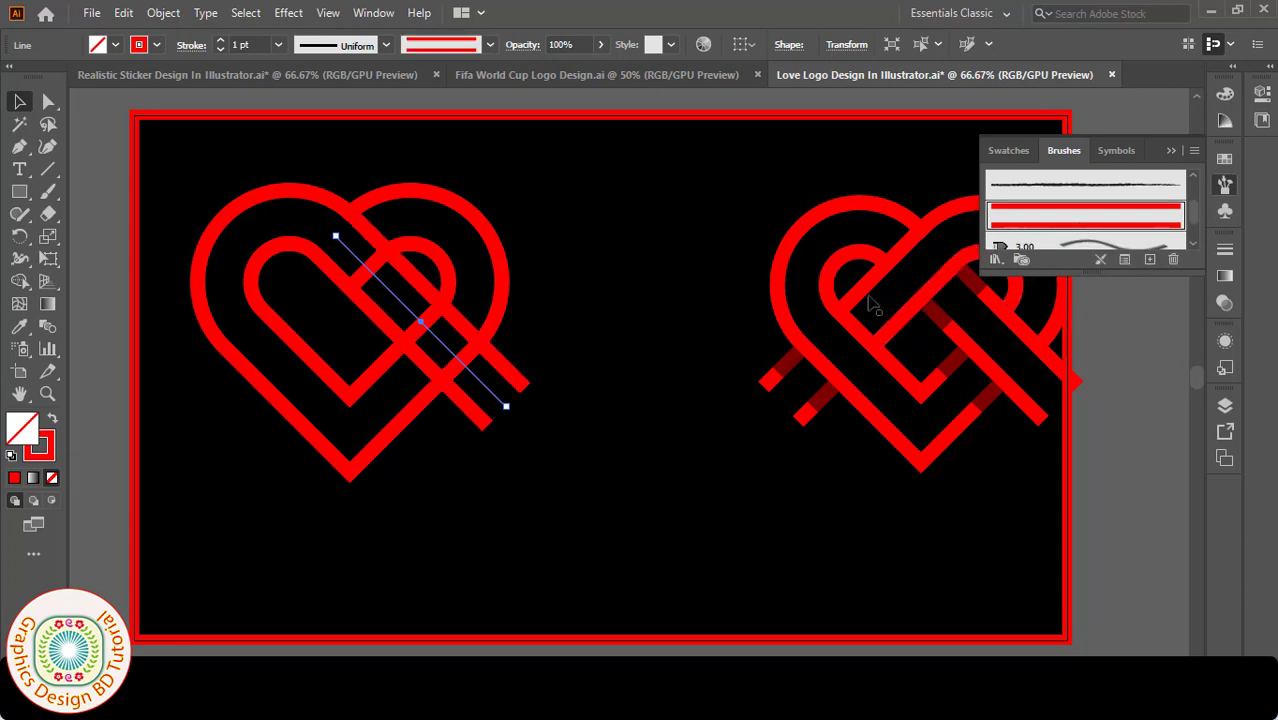
Step: Draw a second 45-degree line from the heart's notch down to the left past its edge, and apply the double-line art brush
key(ctrl+shift+a)
key(backslash)
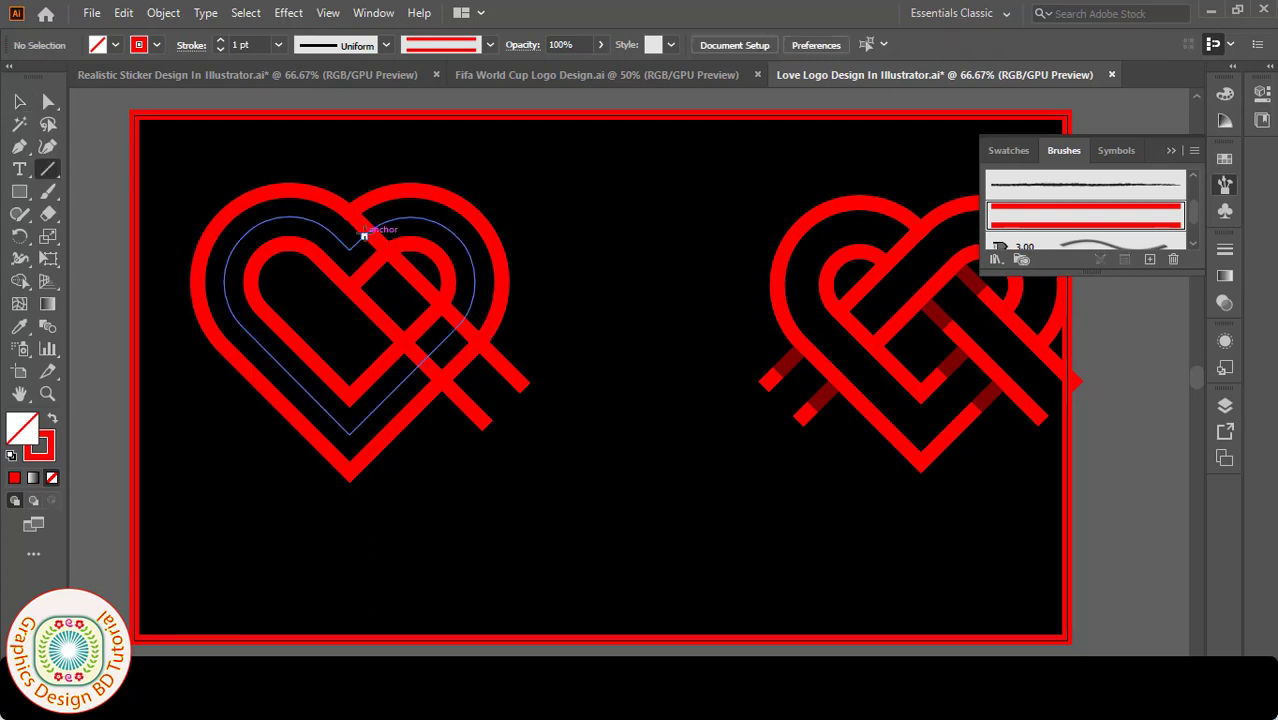
drag(364, 236, 208, 411)
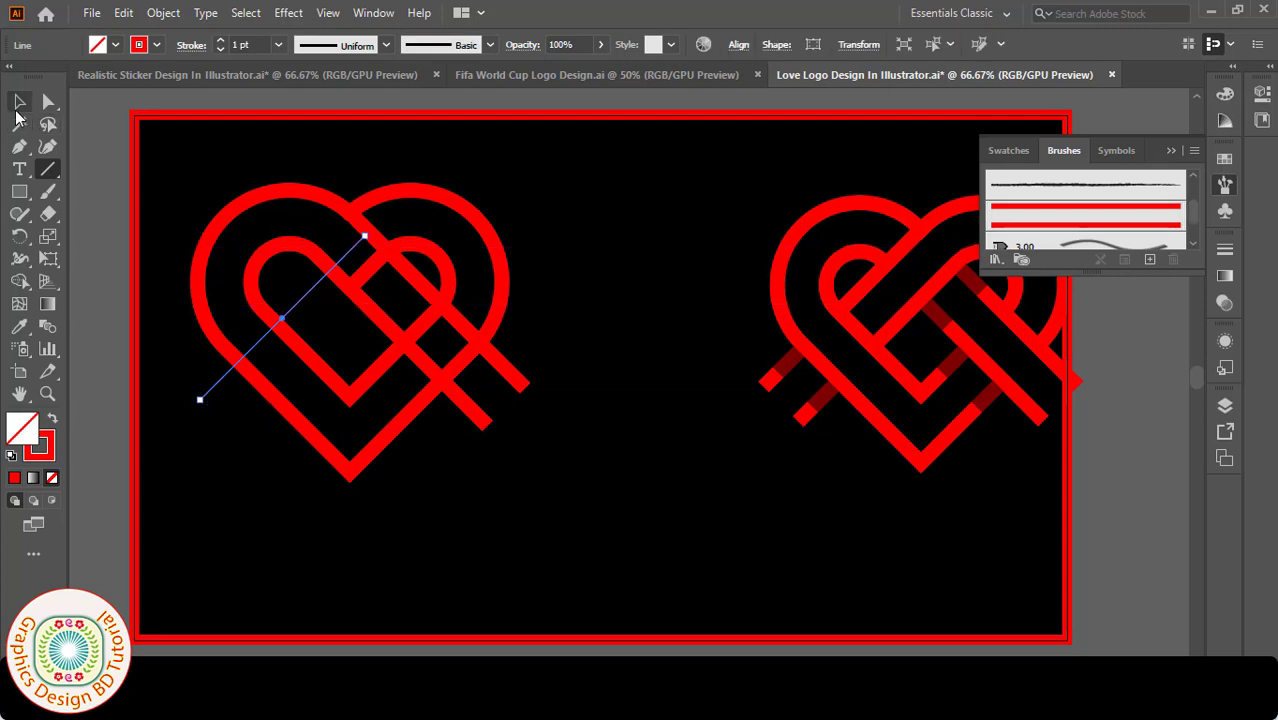
click(17, 104)
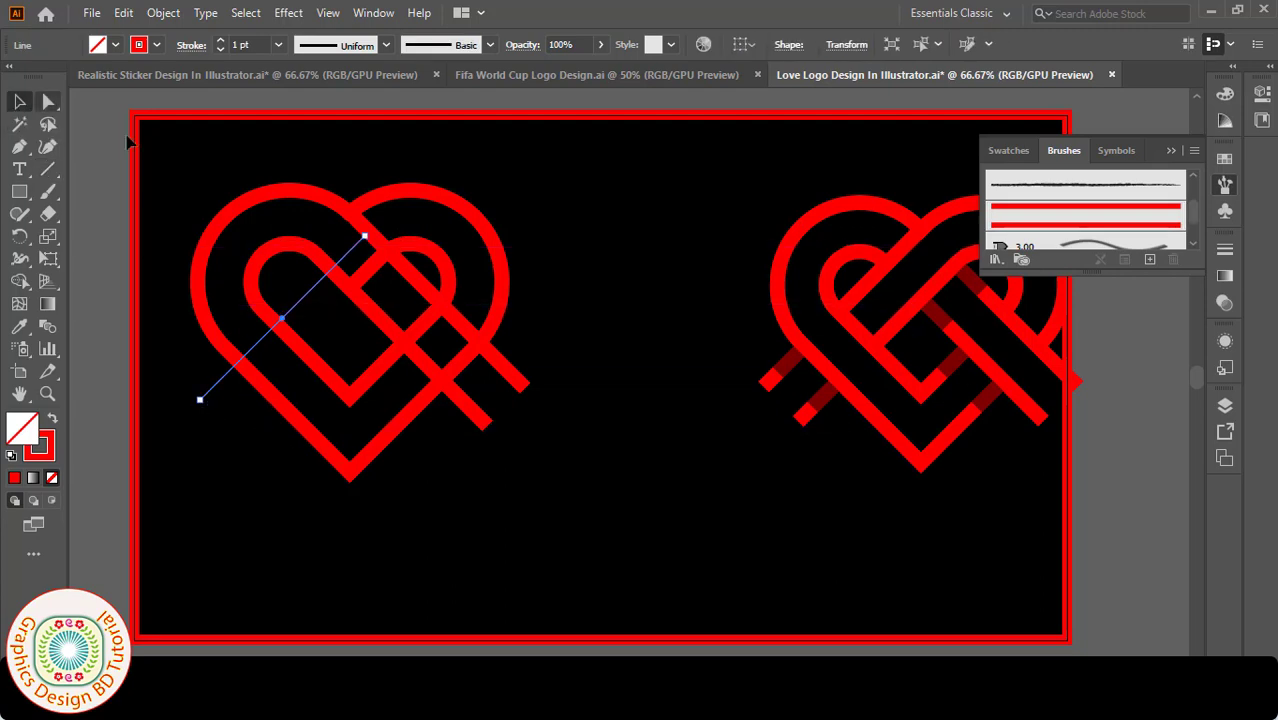
click(1037, 230)
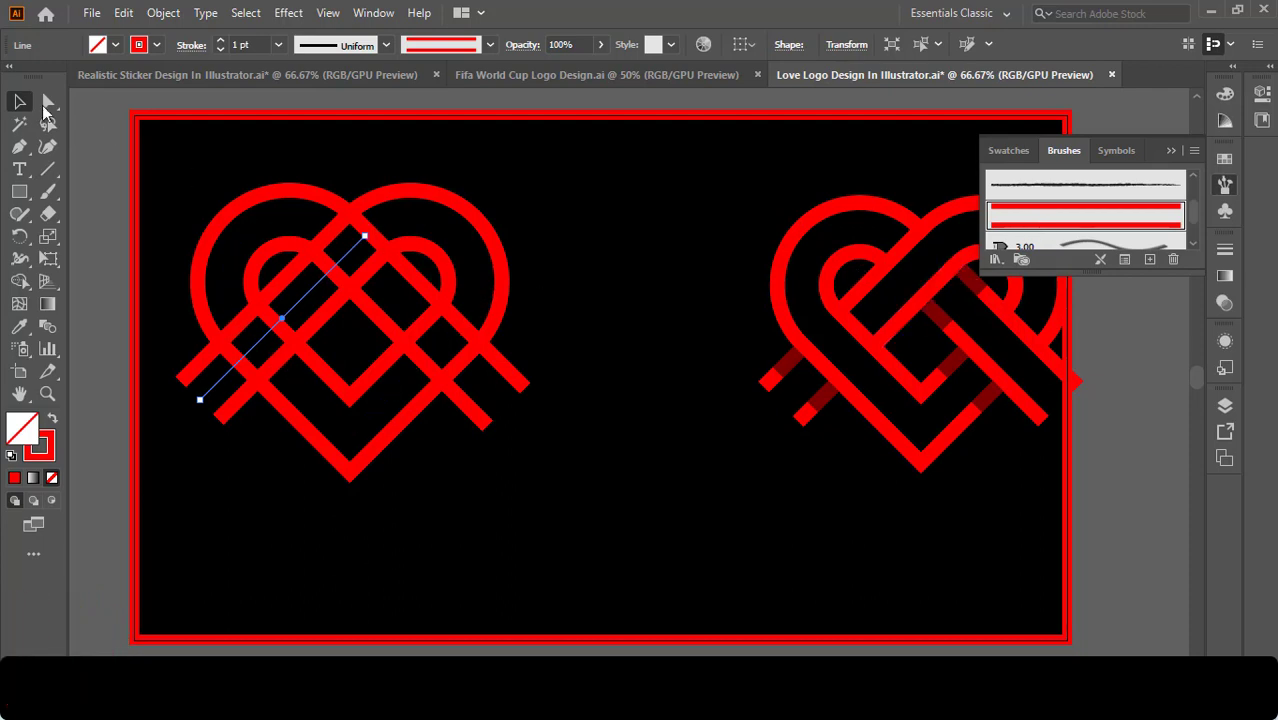
Step: Expand the appearance of the brushed heart and both diagonal lines
click(183, 172)
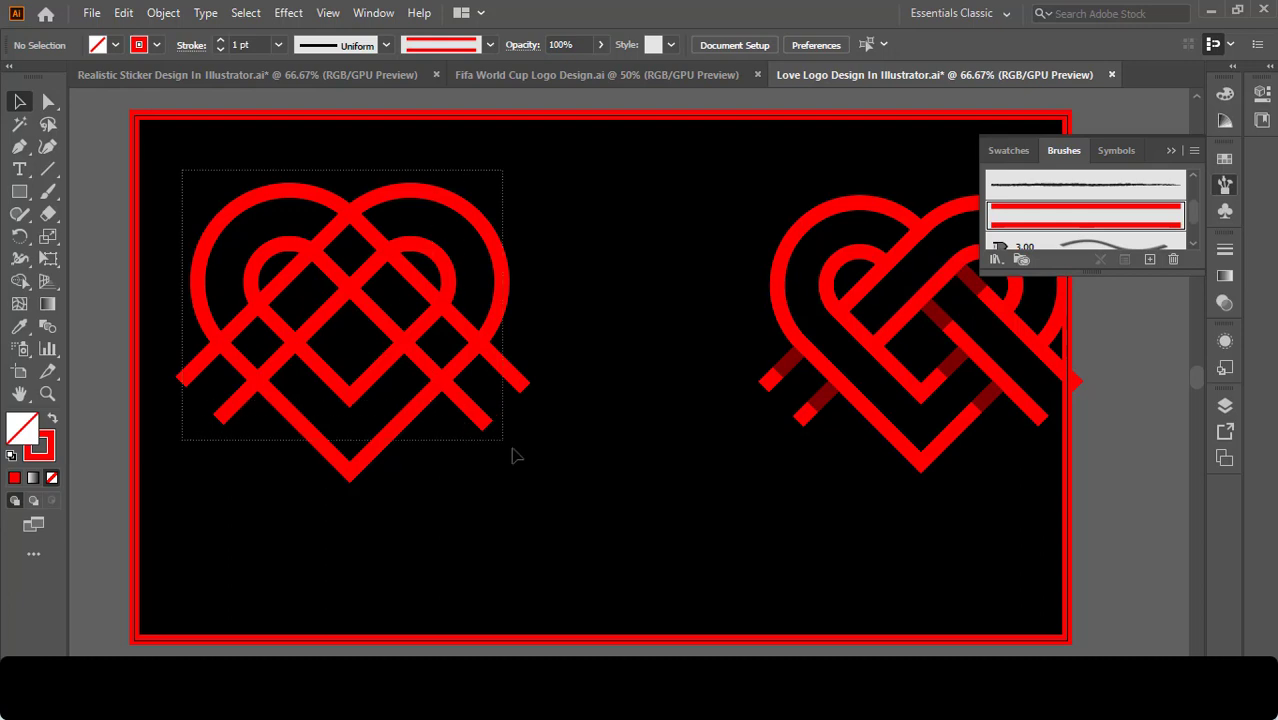
drag(507, 450, 512, 455)
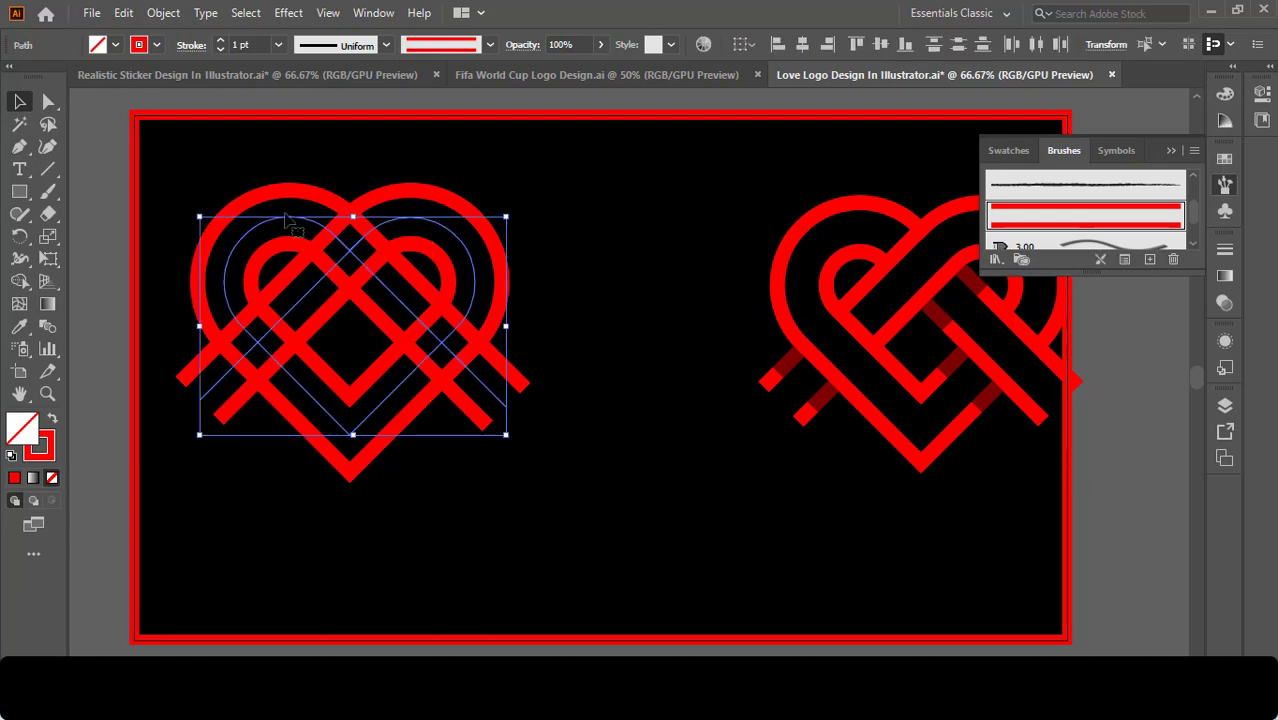
click(163, 13)
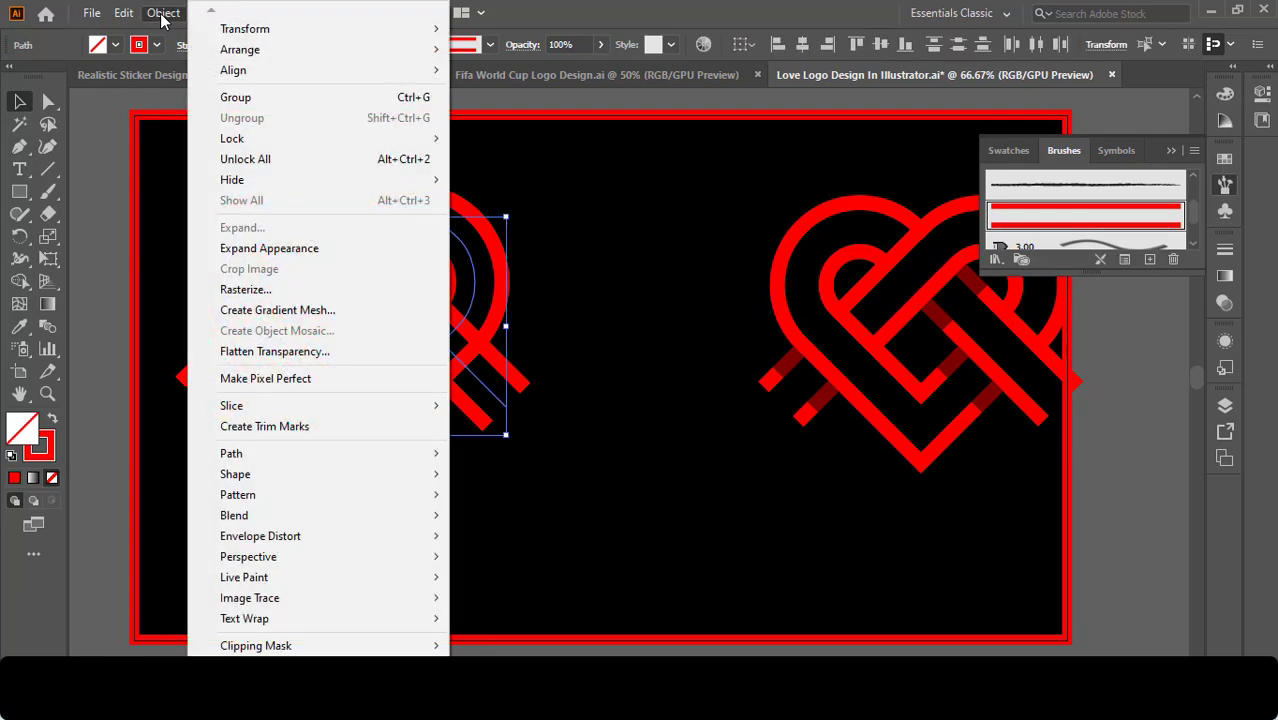
click(265, 248)
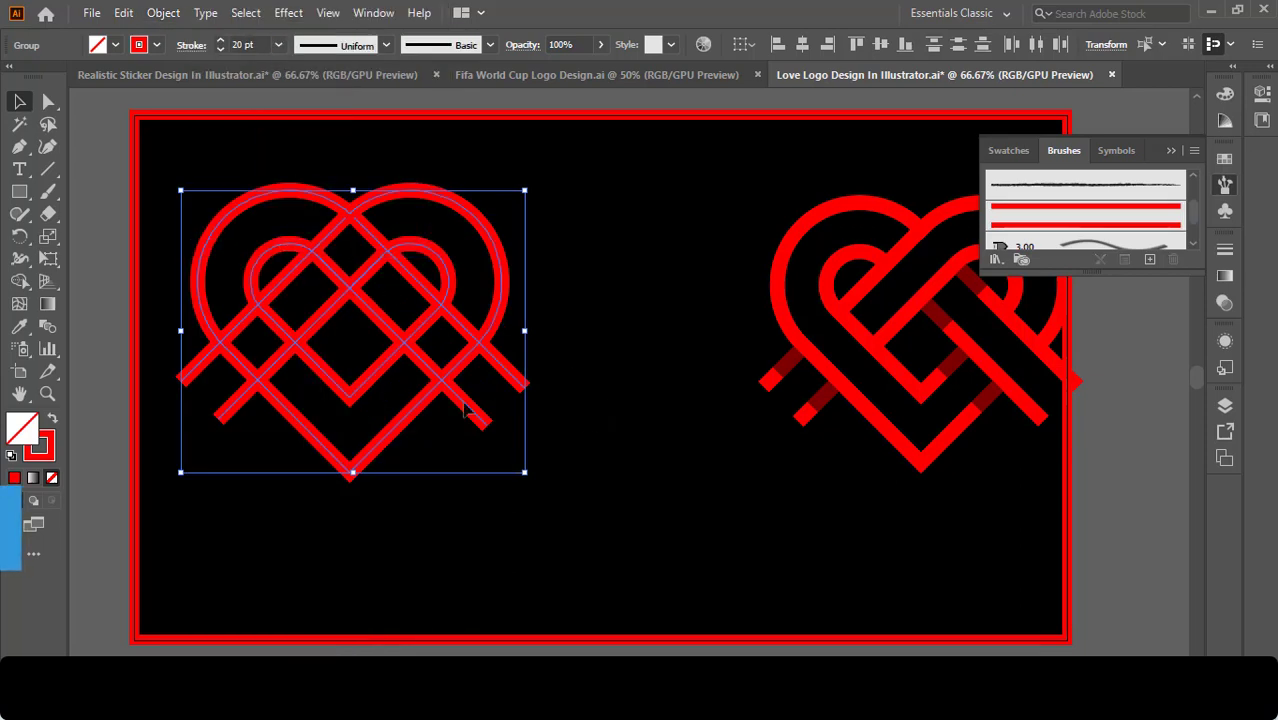
Step: Remove the overlapping line segments from the expanded heart with the Shape Builder tool so its bands interlace
click(22, 283)
click(99, 288)
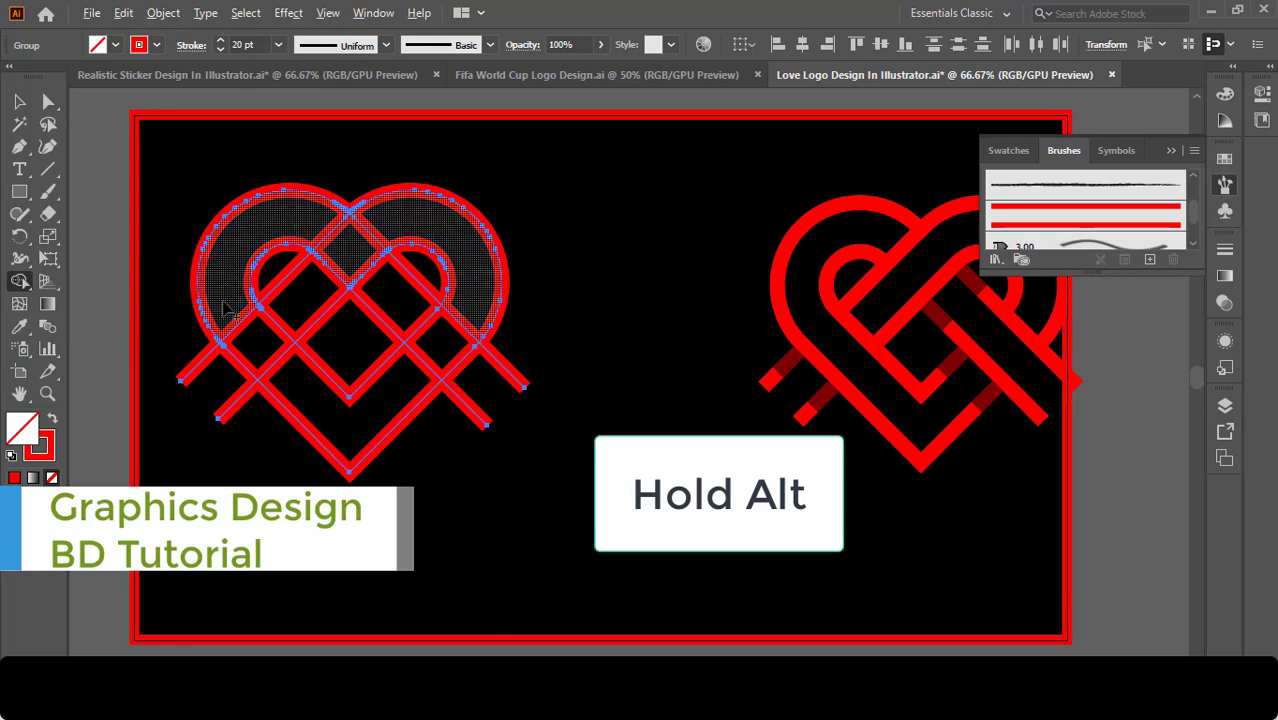
drag(259, 347, 290, 372)
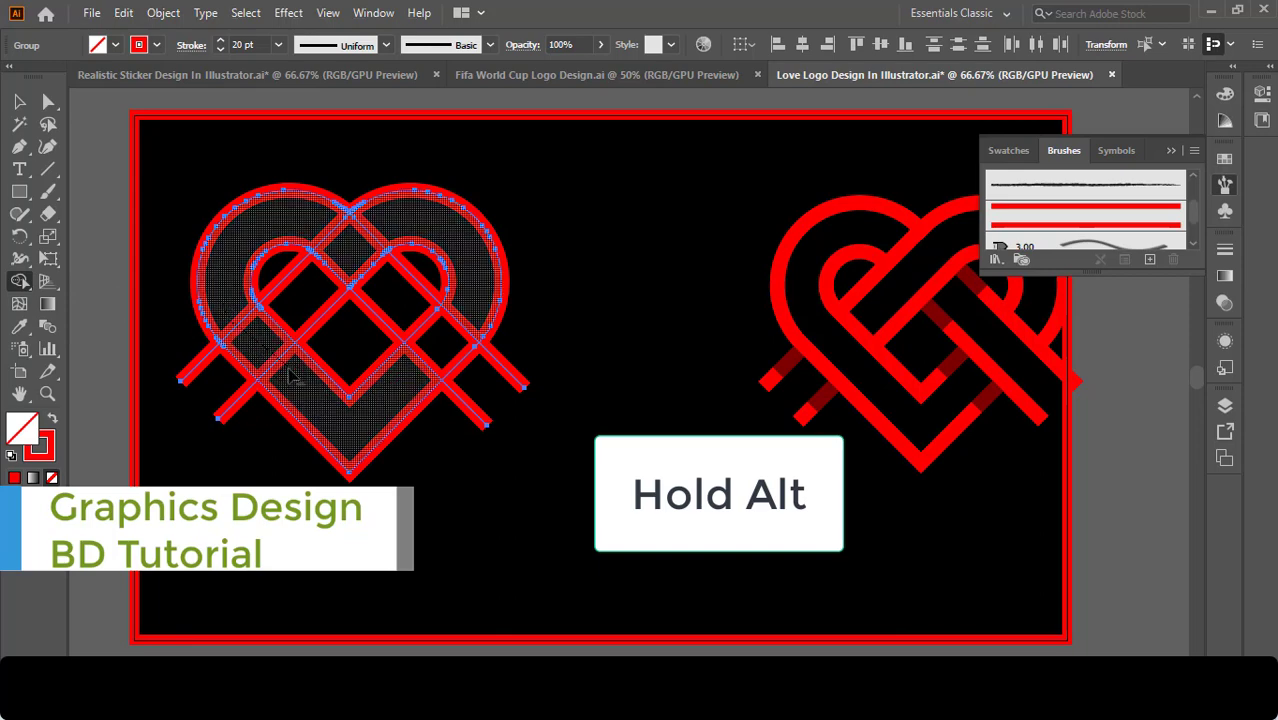
drag(437, 432, 442, 430)
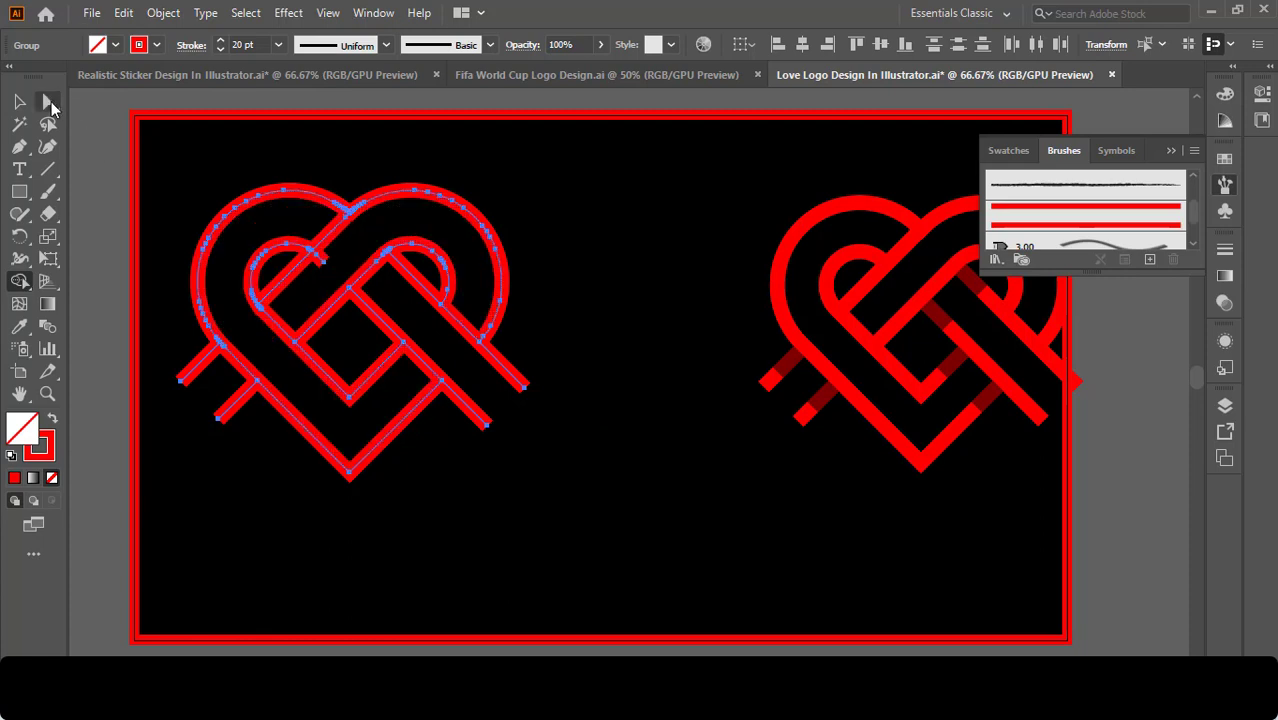
Step: Delete the stray anchor point sticking out at the end of the heart's inner left loop
click(49, 102)
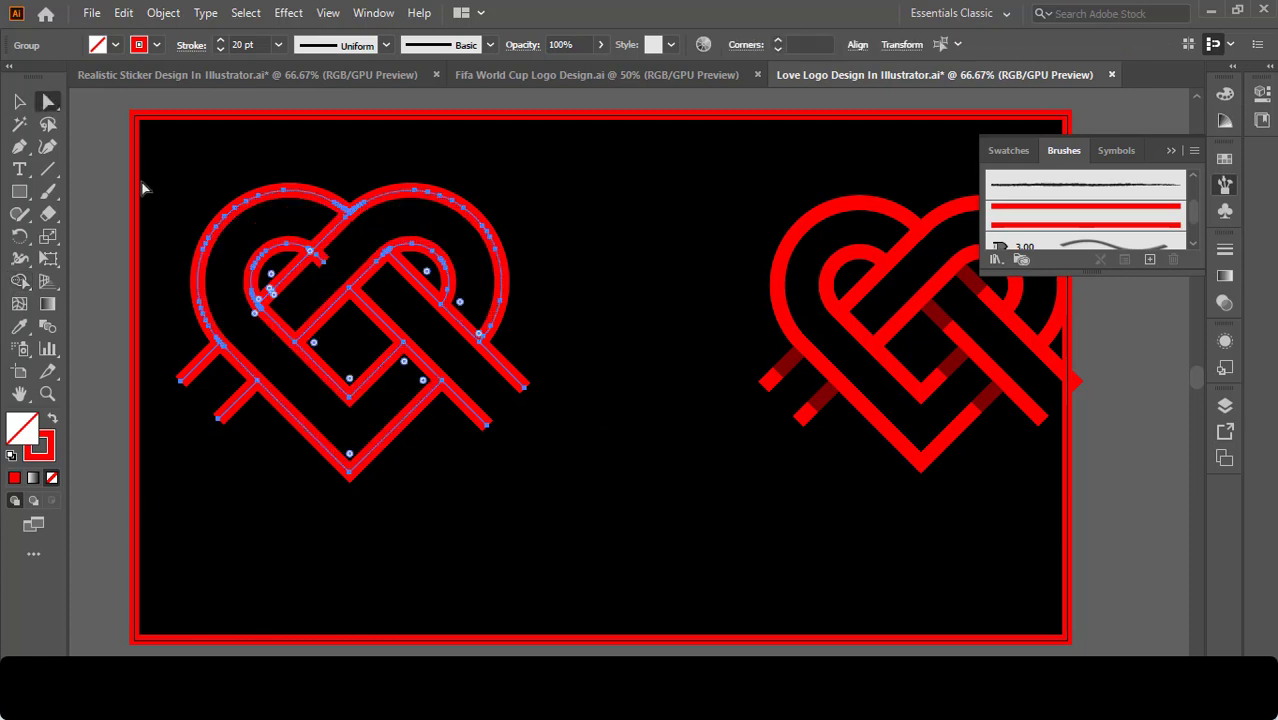
click(326, 268)
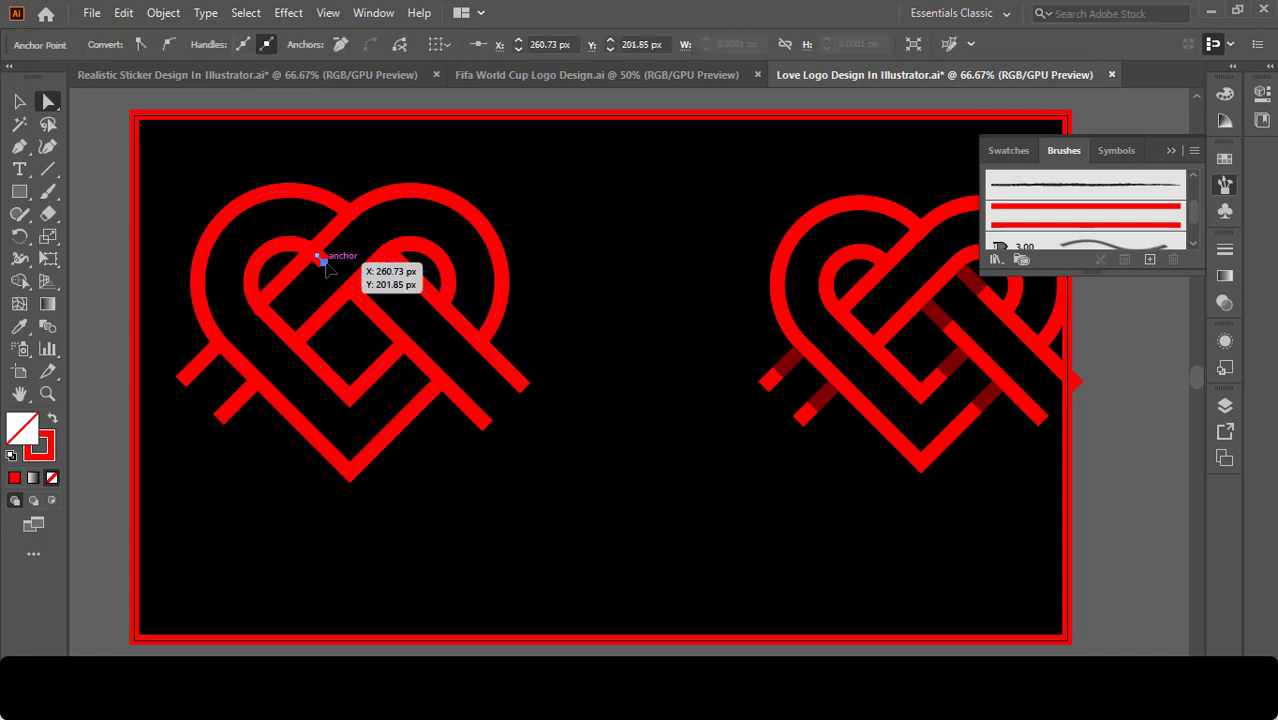
key(Delete)
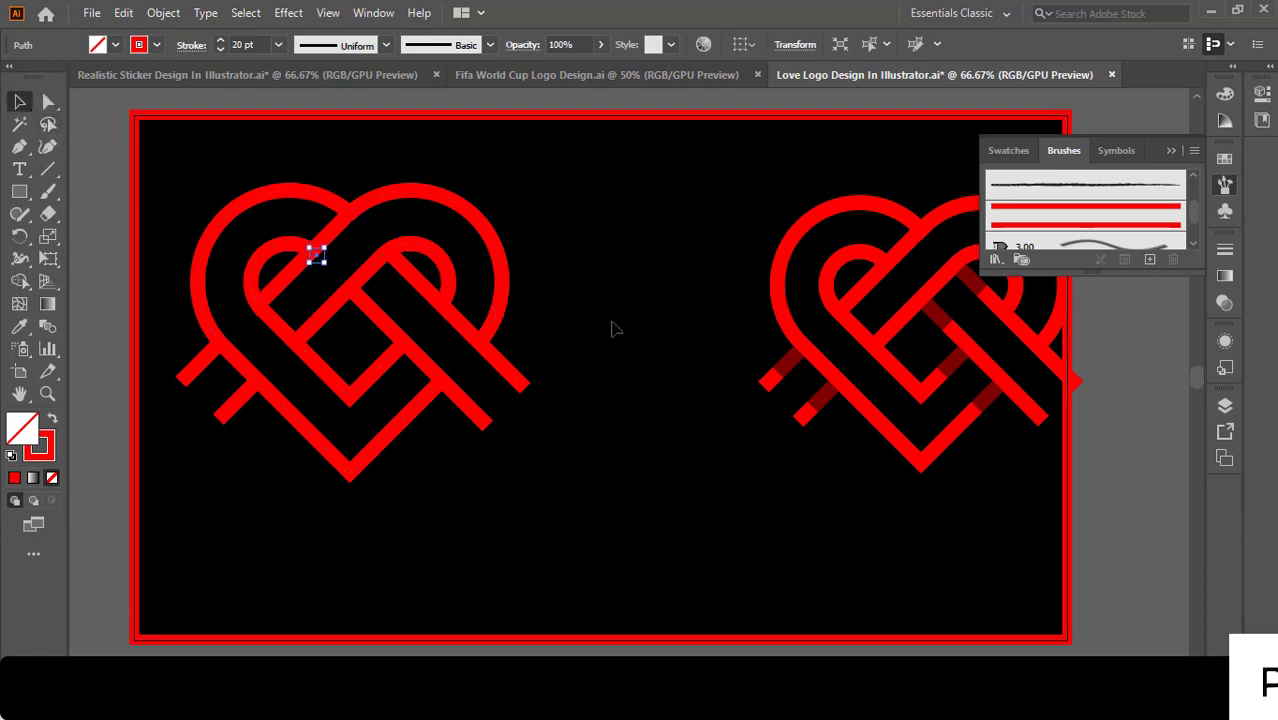
Step: Rotate the entire left heart 45 degrees counterclockwise so its diagonal bands run horizontally and vertically
click(220, 450)
drag(183, 174, 585, 486)
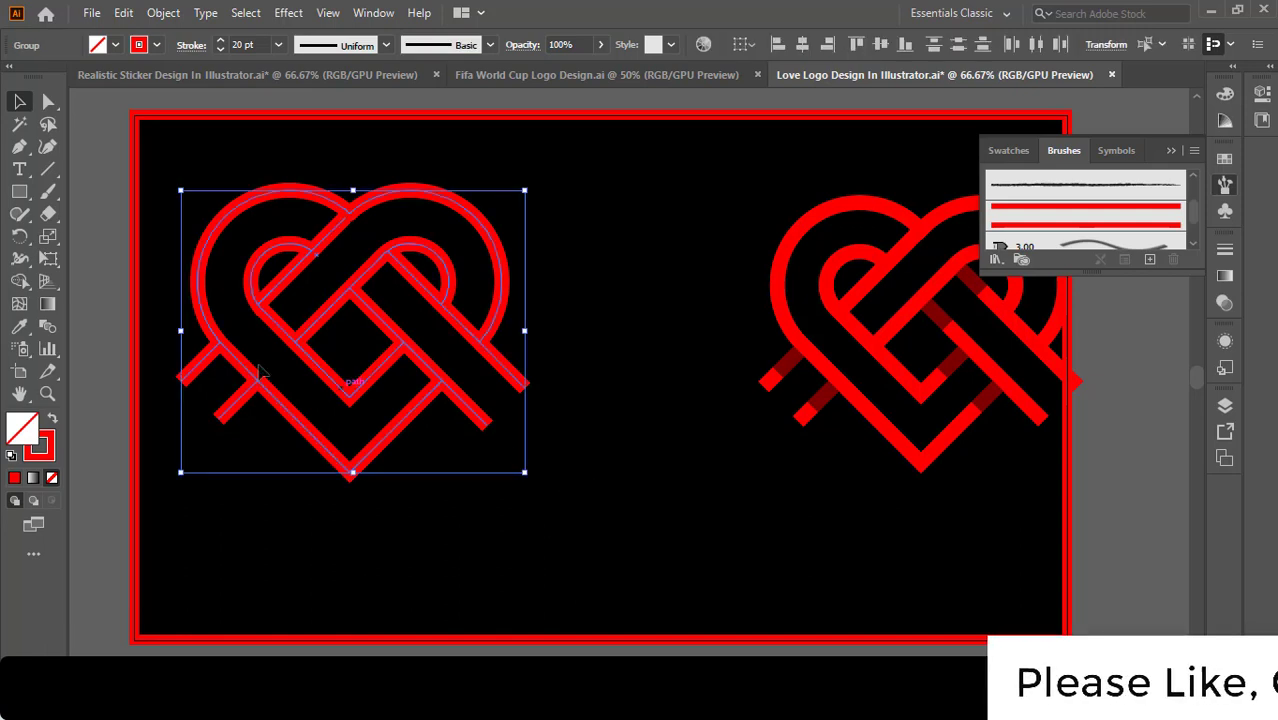
click(24, 239)
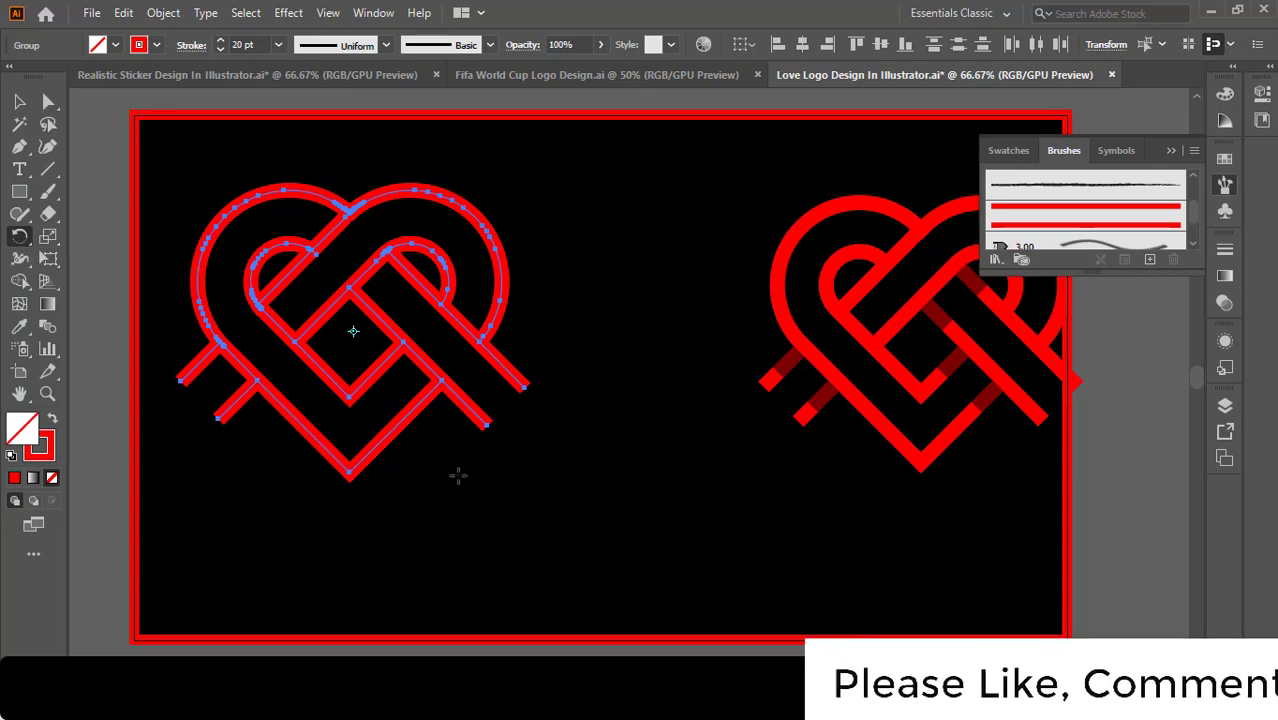
drag(485, 422, 502, 318)
click(20, 102)
click(574, 392)
Step: Draw a closed rectangle with the Pen tool across both horizontal lines, starting at the inner loop's vertical line
ctrl+click(549, 297)
ctrl+click(549, 297)
drag(527, 359, 659, 325)
click(18, 154)
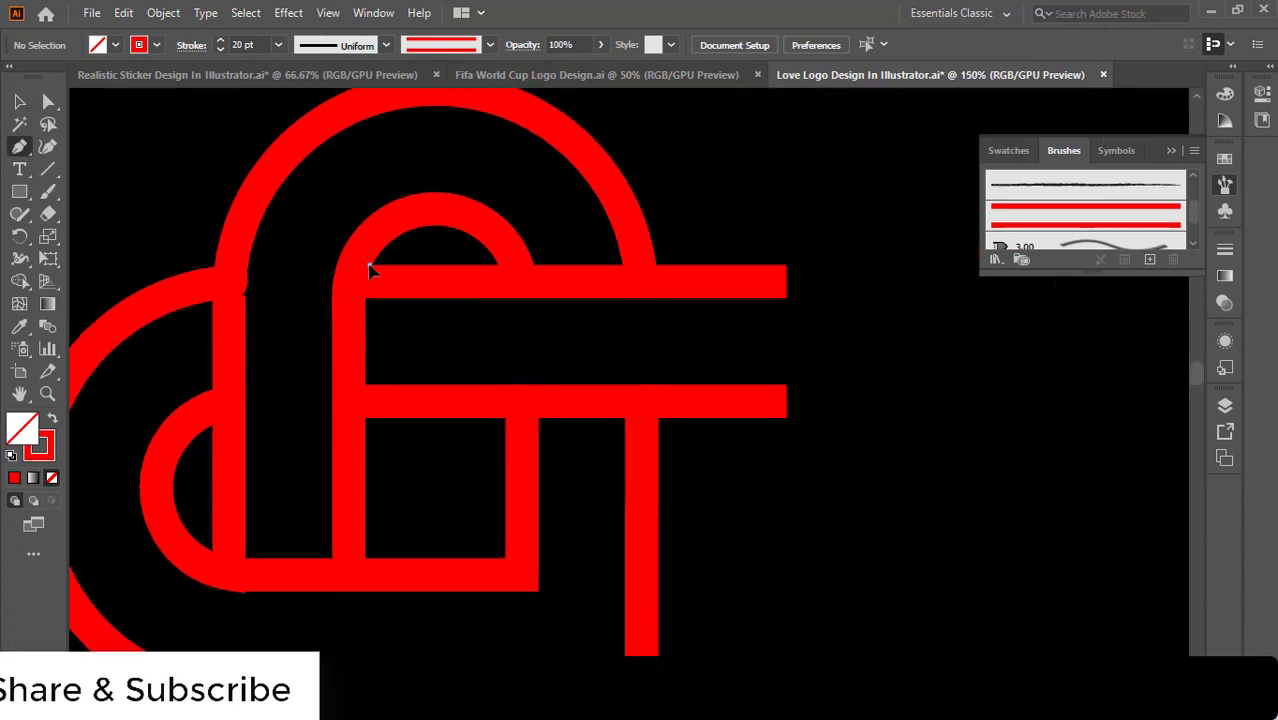
click(369, 266)
click(369, 424)
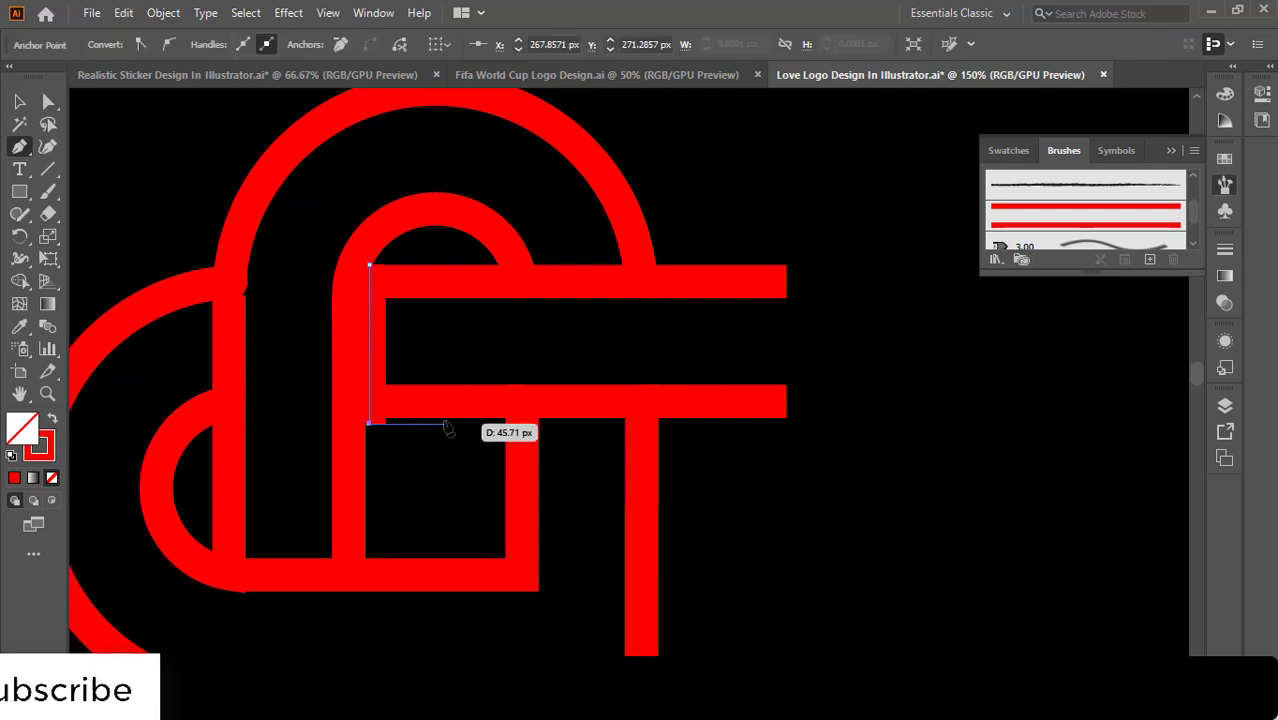
click(446, 424)
click(446, 265)
click(369, 265)
click(19, 101)
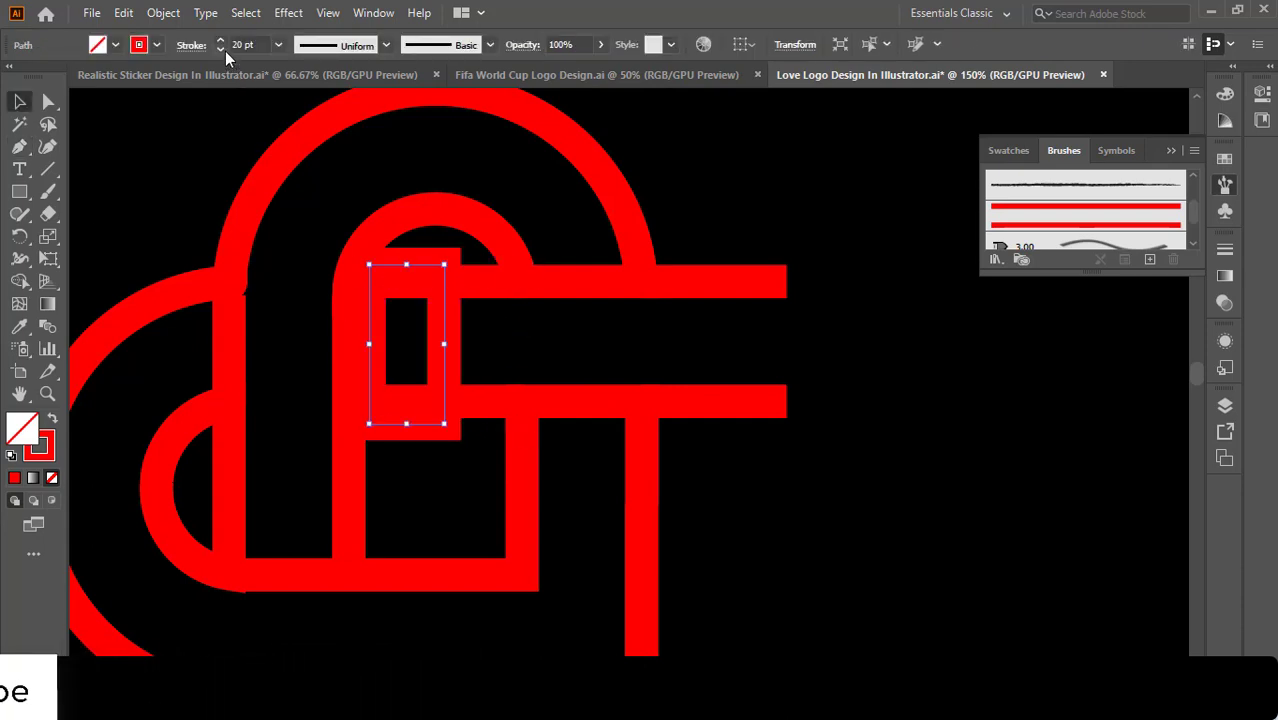
Step: Reduce the rectangle's stroke to 0 pt and fill it with black
click(221, 49)
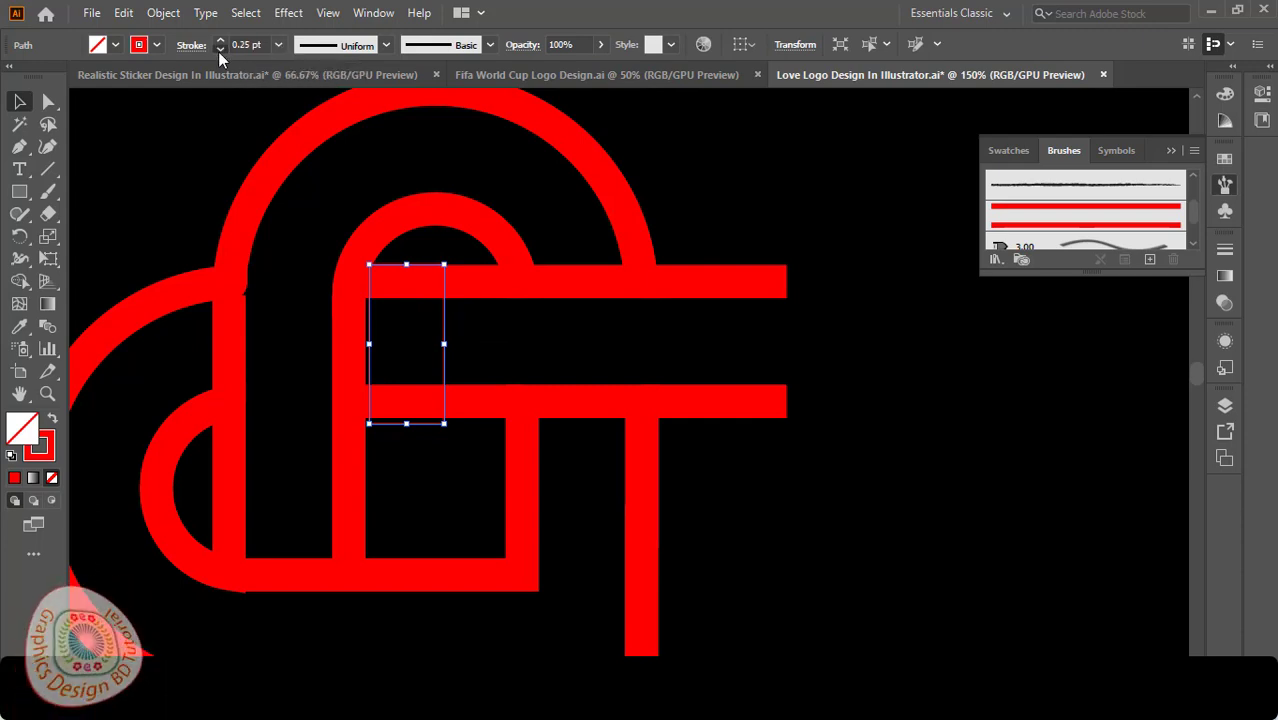
click(220, 49)
click(116, 44)
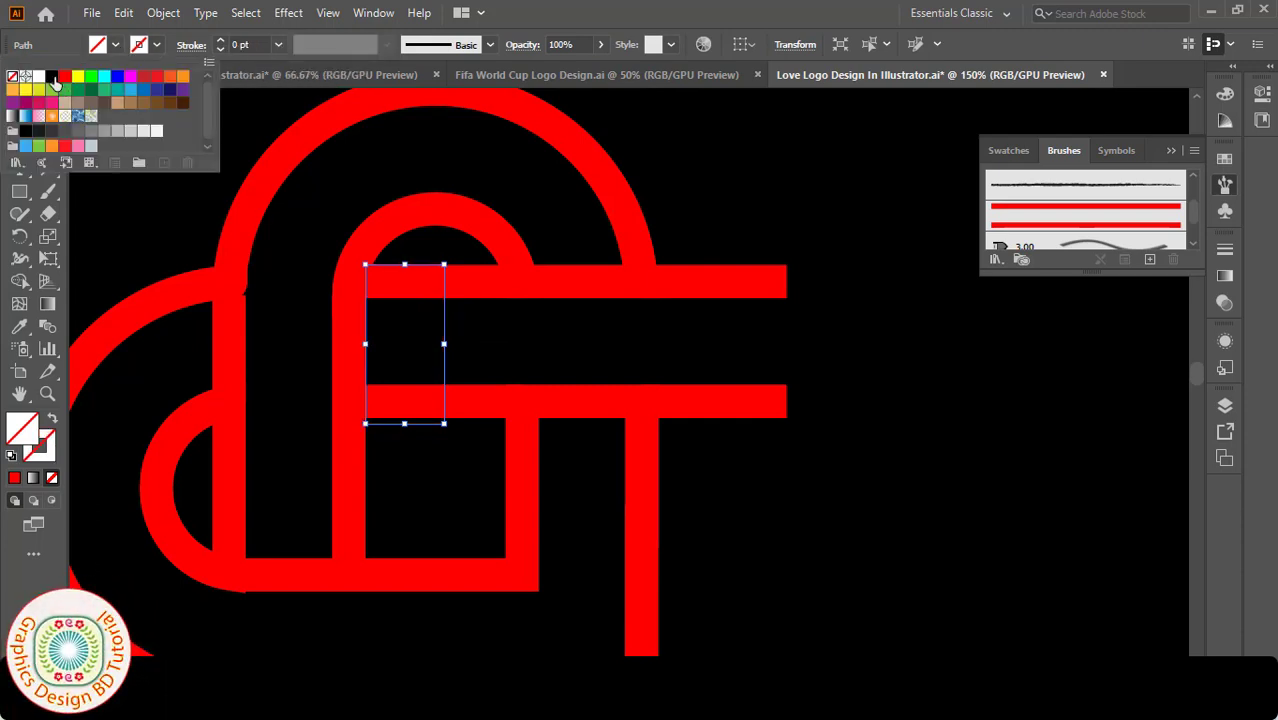
click(59, 90)
key(Escape)
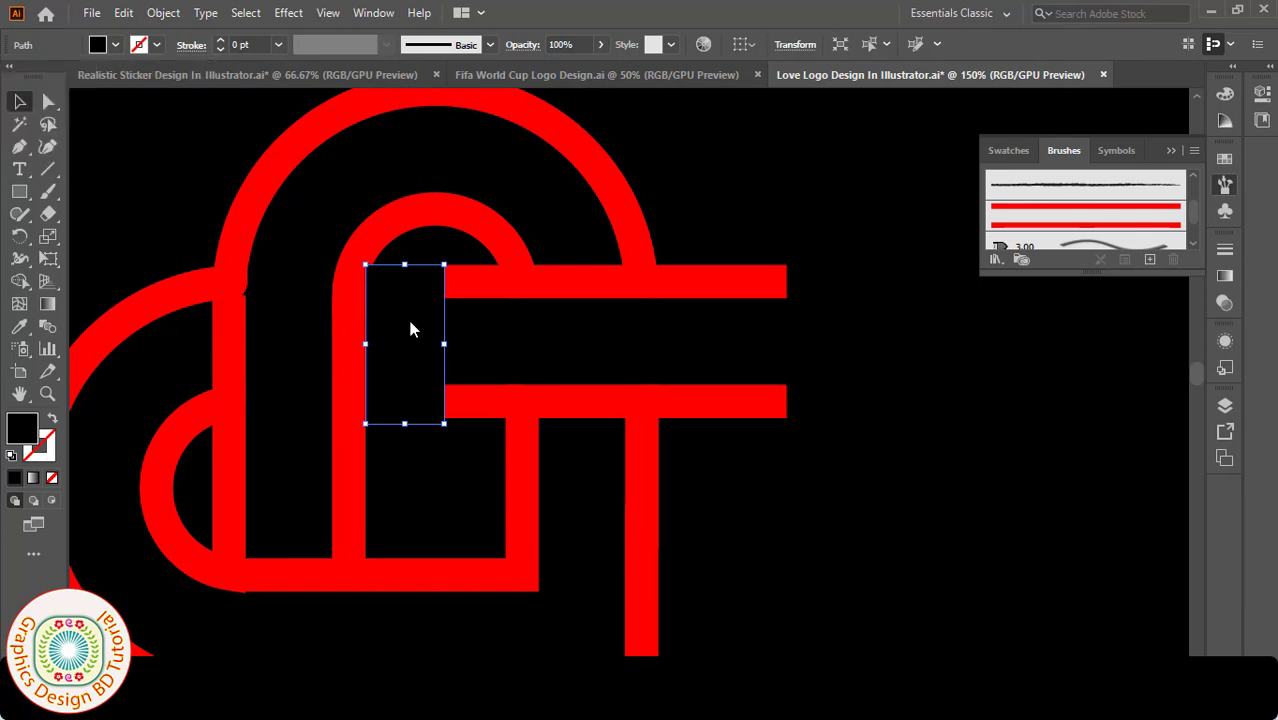
Step: Set the black rectangle's opacity to 50%
click(529, 46)
click(600, 44)
click(600, 44)
click(583, 44)
text(50)
key(Return)
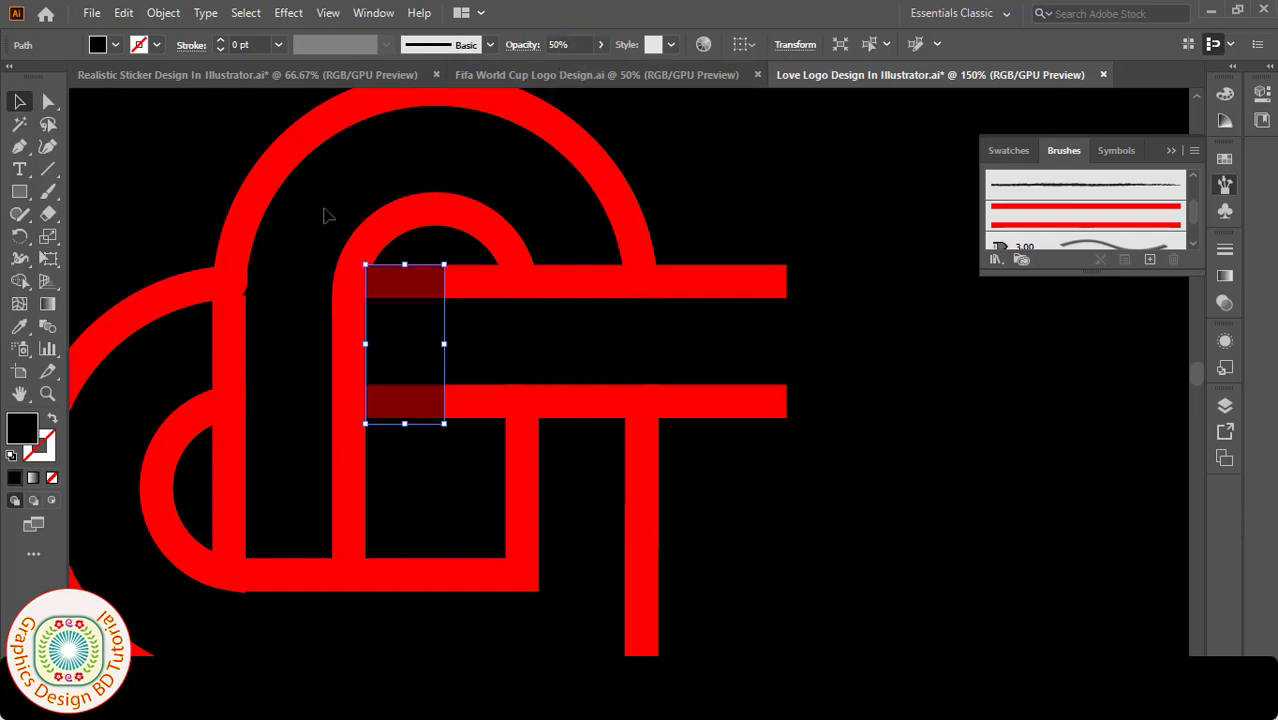
click(325, 215)
Step: Copy the semi-transparent rectangle, paste it in front, and rotate the pasted copy 90 degrees
key(ctrl+minus)
key(ctrl+minus)
drag(702, 409, 569, 309)
click(425, 264)
ctrl+click(502, 265)
drag(610, 375, 465, 290)
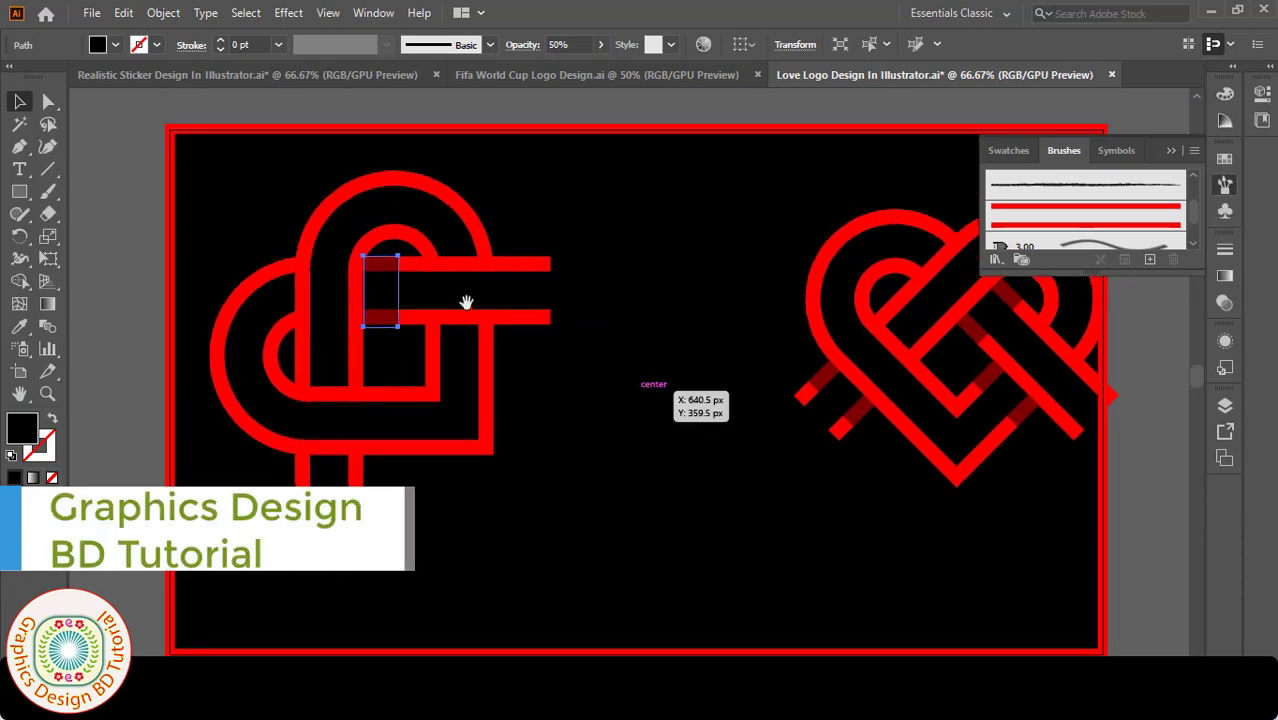
click(124, 14)
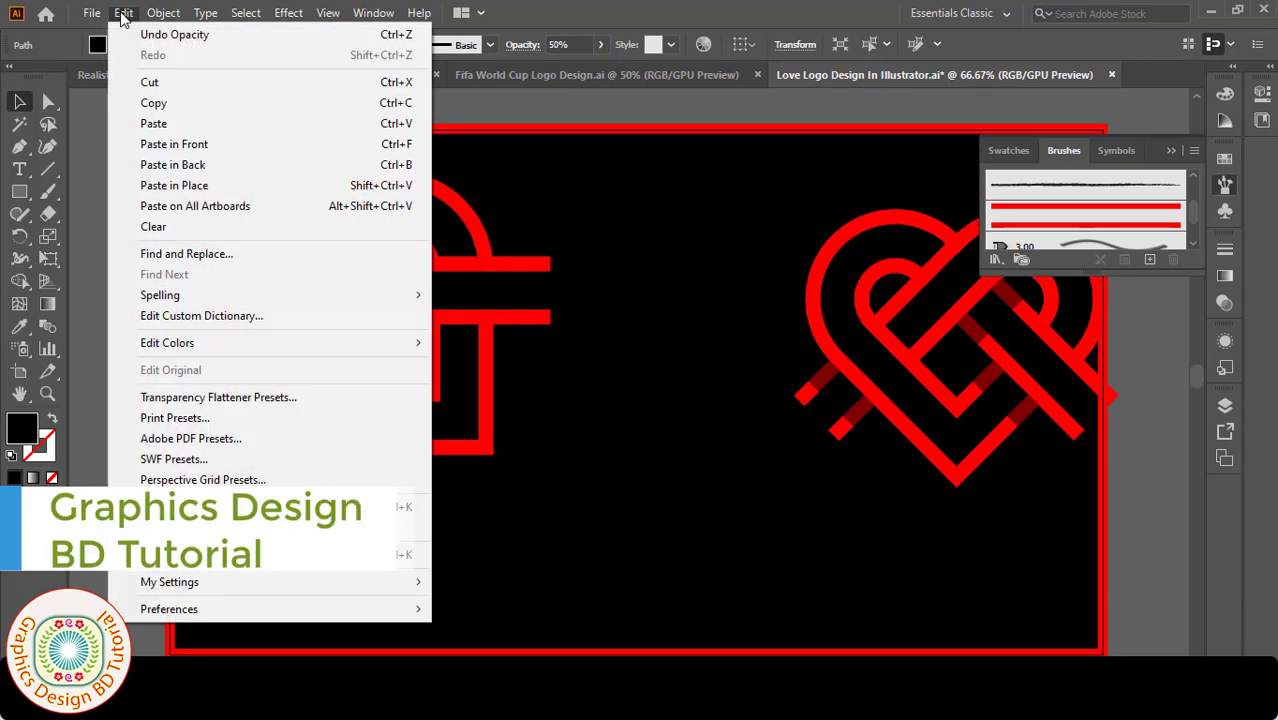
click(154, 103)
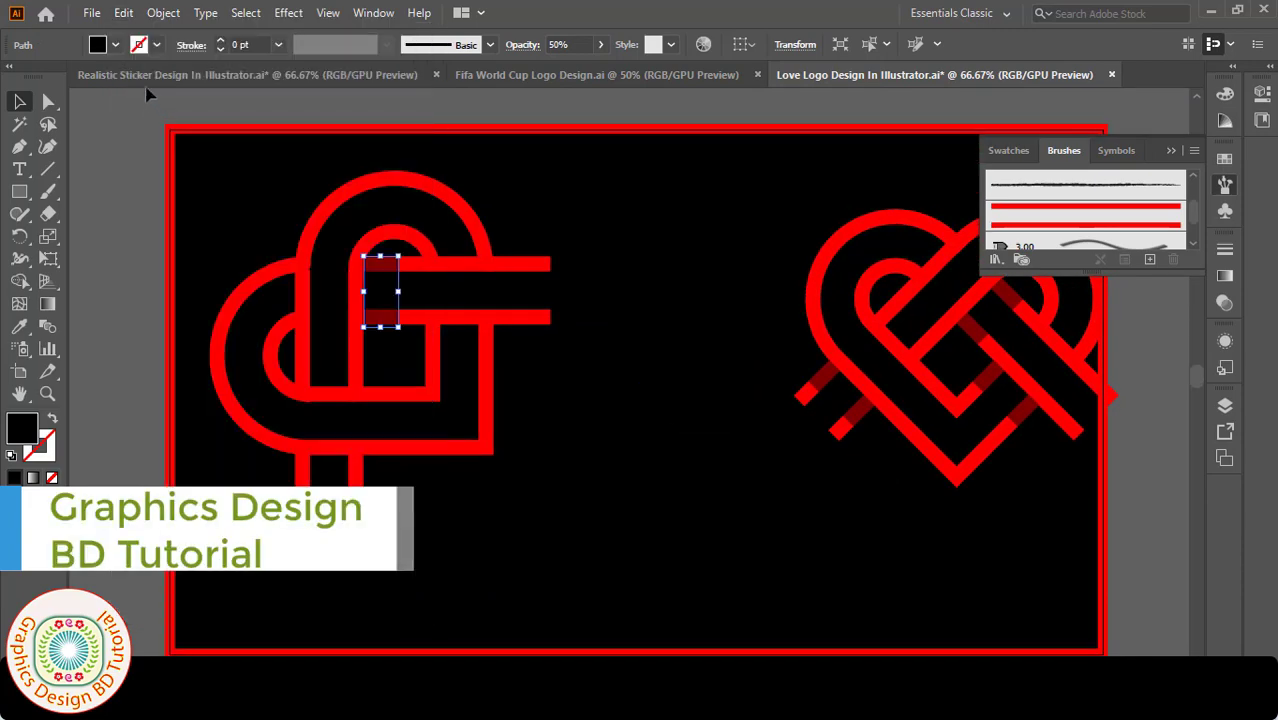
click(124, 14)
click(168, 146)
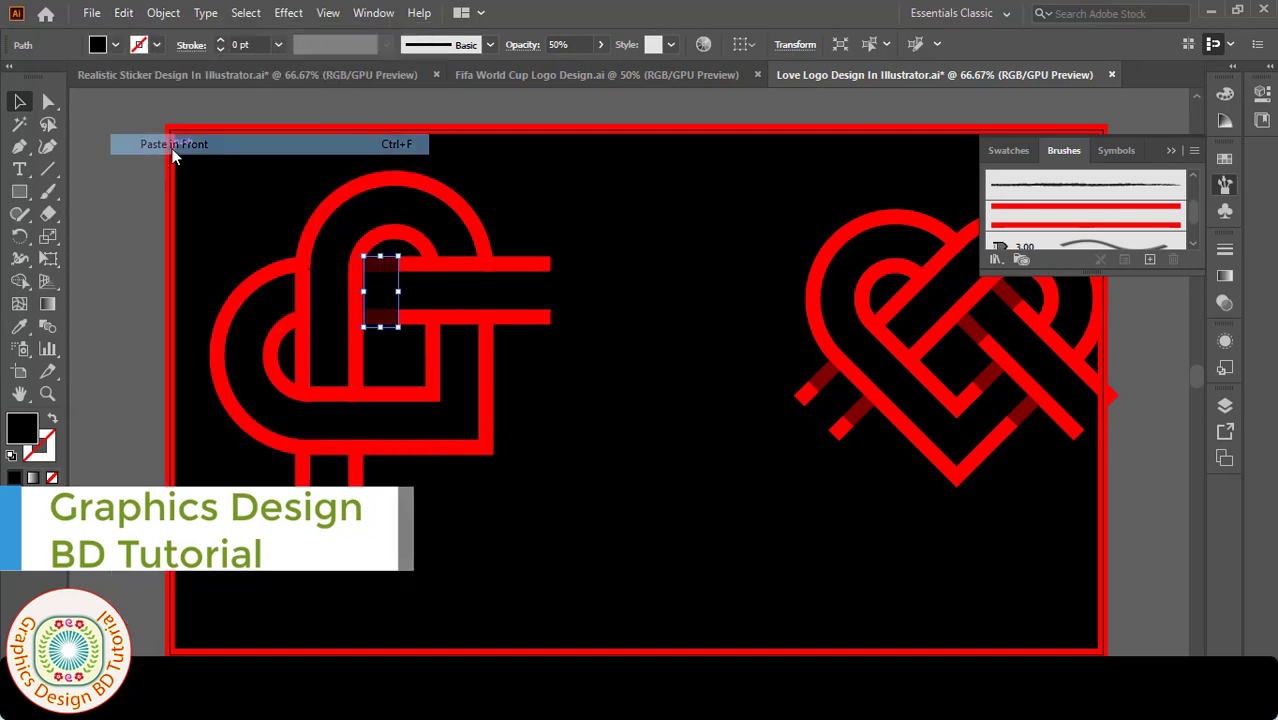
click(20, 237)
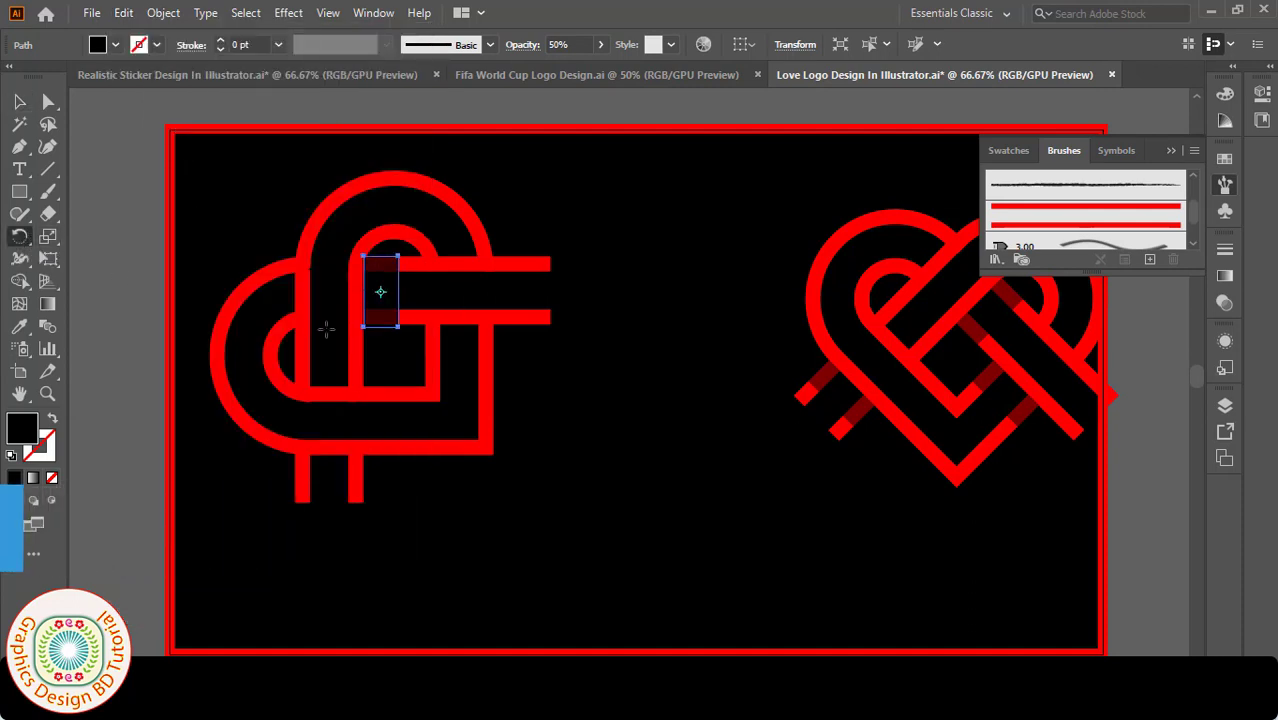
drag(416, 275, 420, 316)
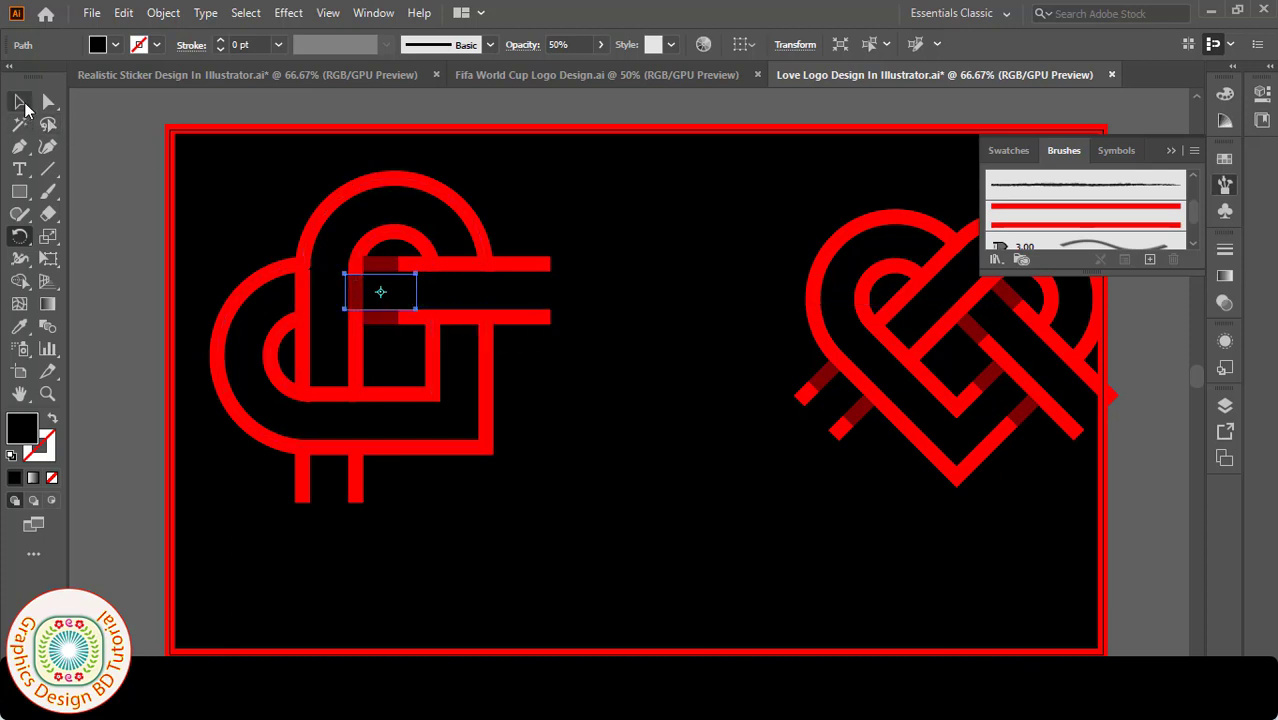
Step: Move the rotated shadow rectangle over the two vertical lines directly beneath the lower horizontal line
click(19, 101)
drag(360, 303, 432, 346)
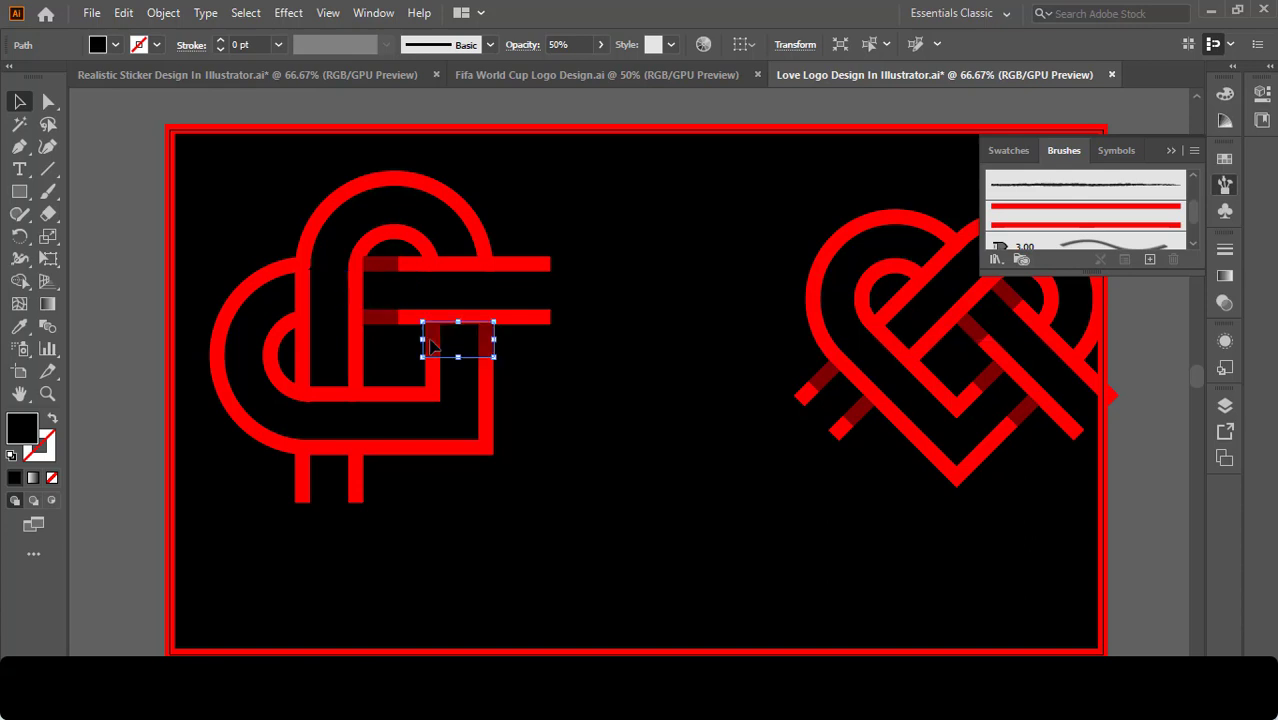
ctrl+click(475, 340)
ctrl+click(607, 360)
ctrl+click(605, 365)
ctrl+click(605, 365)
drag(666, 402, 707, 249)
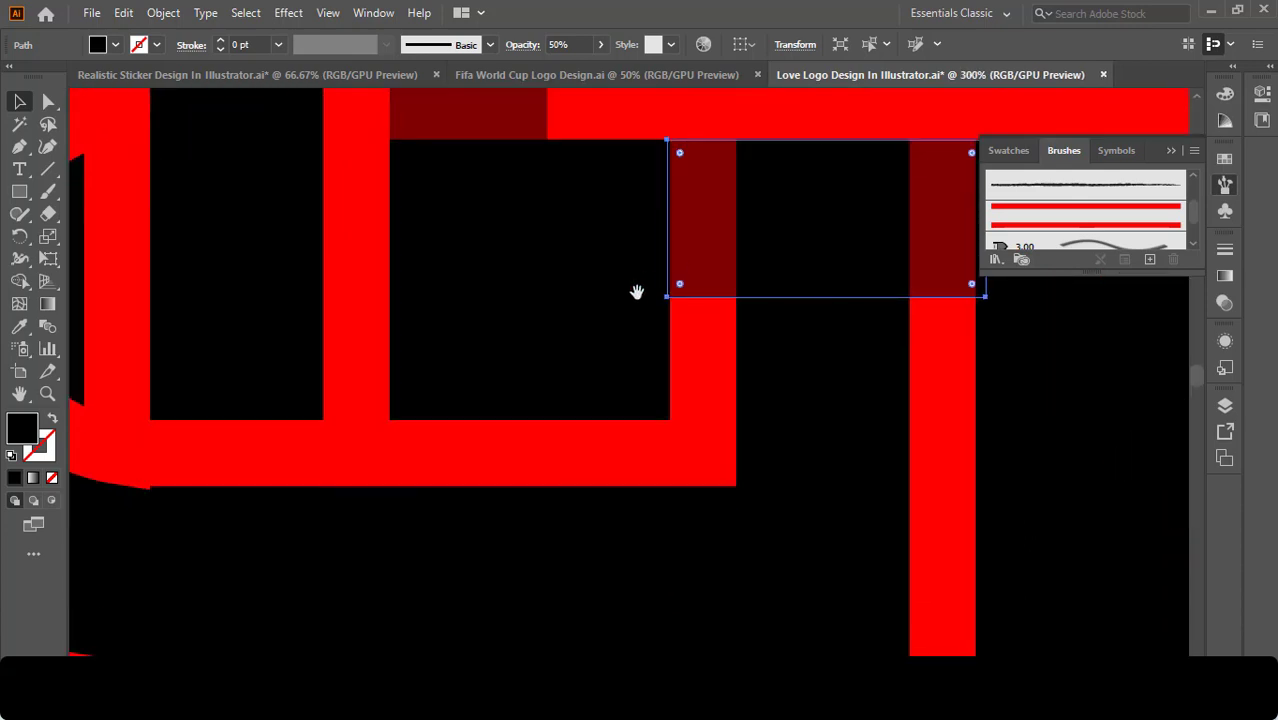
key(ctrl+minus)
key(ctrl+minus)
drag(628, 505, 680, 378)
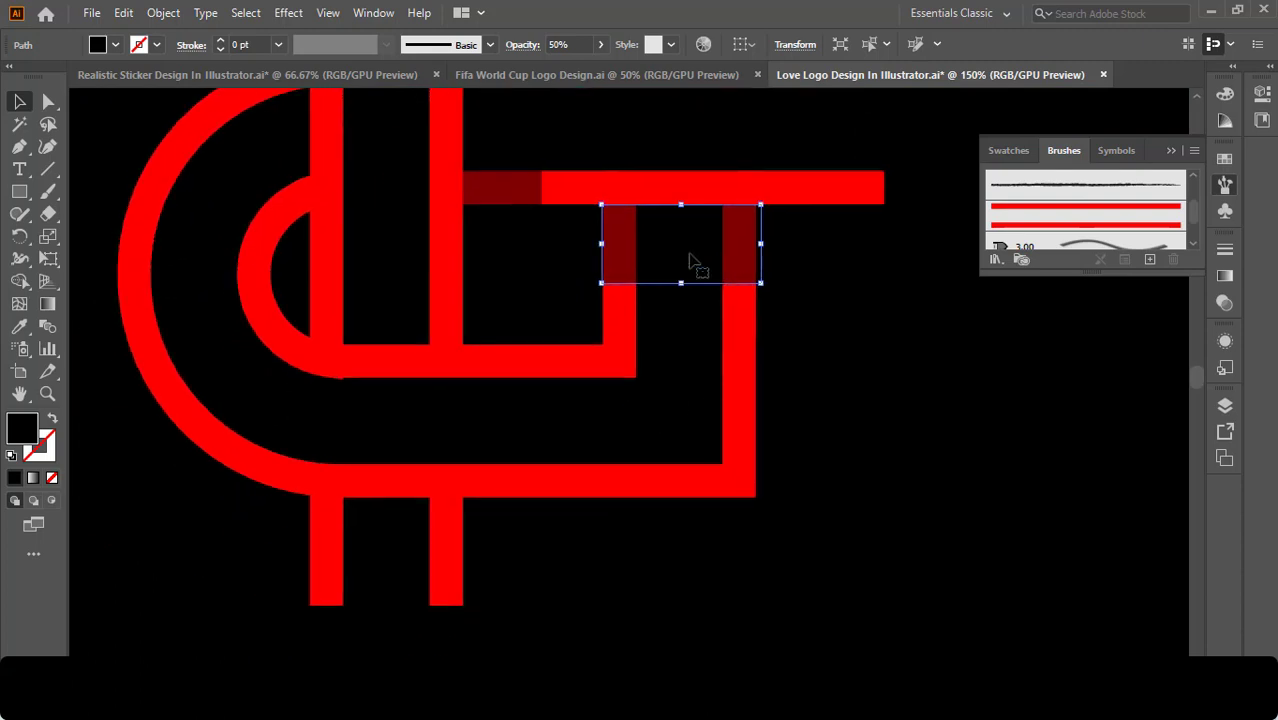
Step: Duplicate the shadow rectangle onto the two line ends below the heart's bottom band and align its upper edge with that band
drag(690, 262, 518, 521)
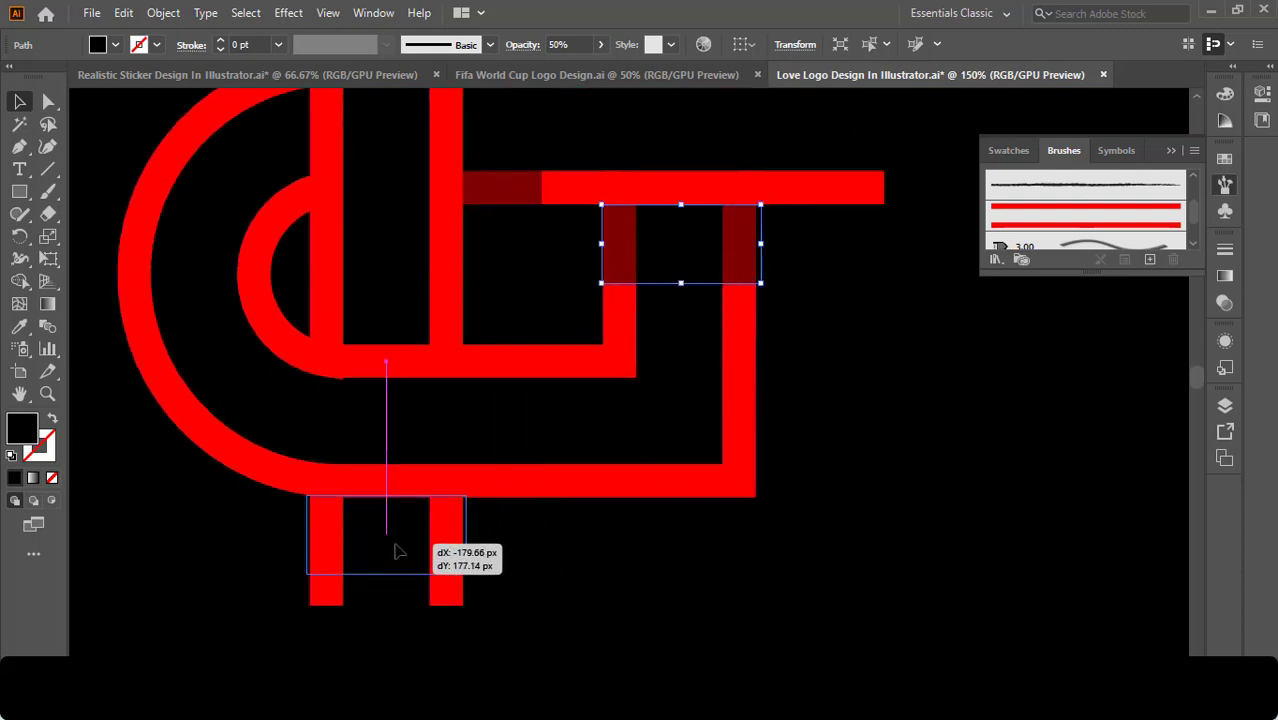
drag(393, 551, 394, 553)
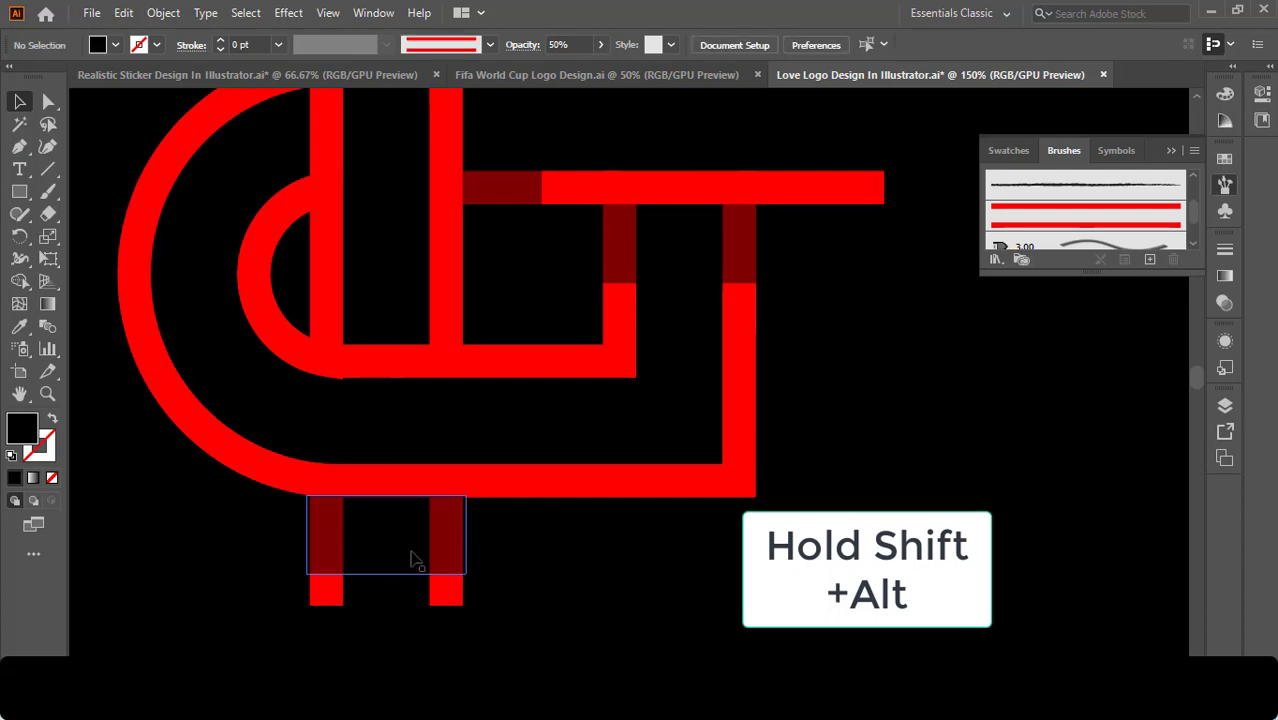
ctrl+click(434, 516)
ctrl+click(597, 394)
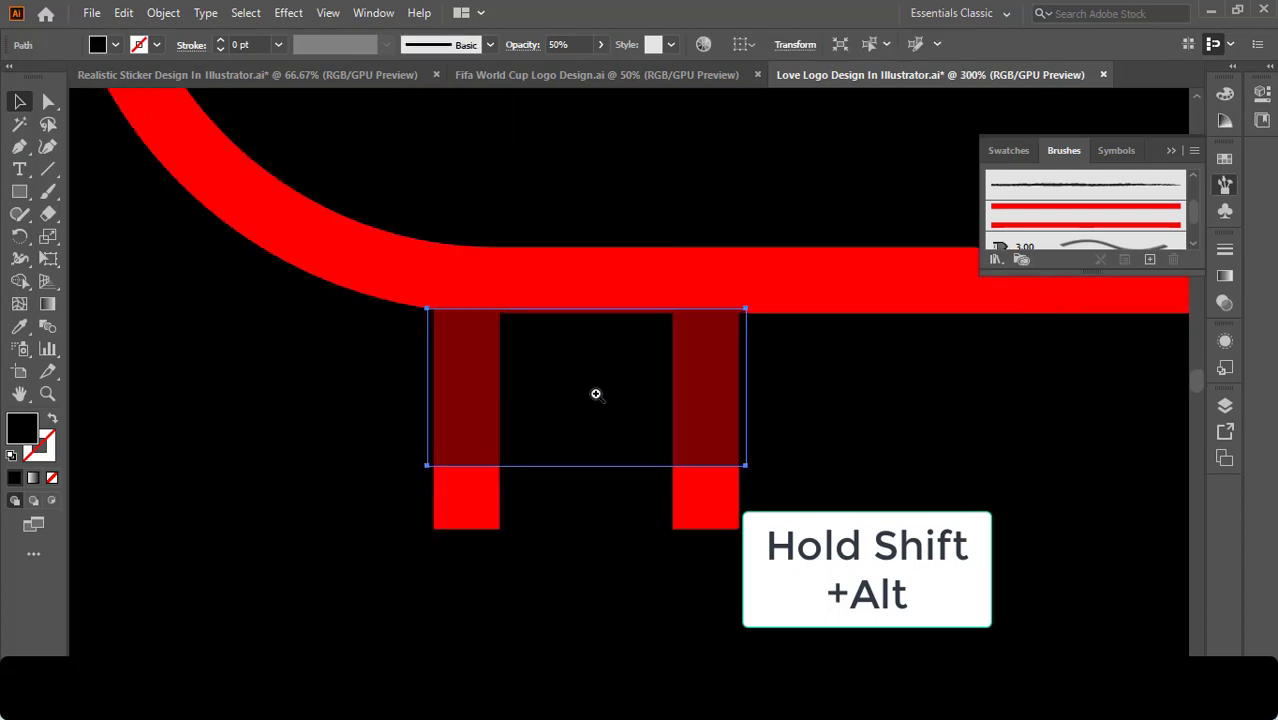
ctrl+click(596, 394)
drag(621, 261, 622, 263)
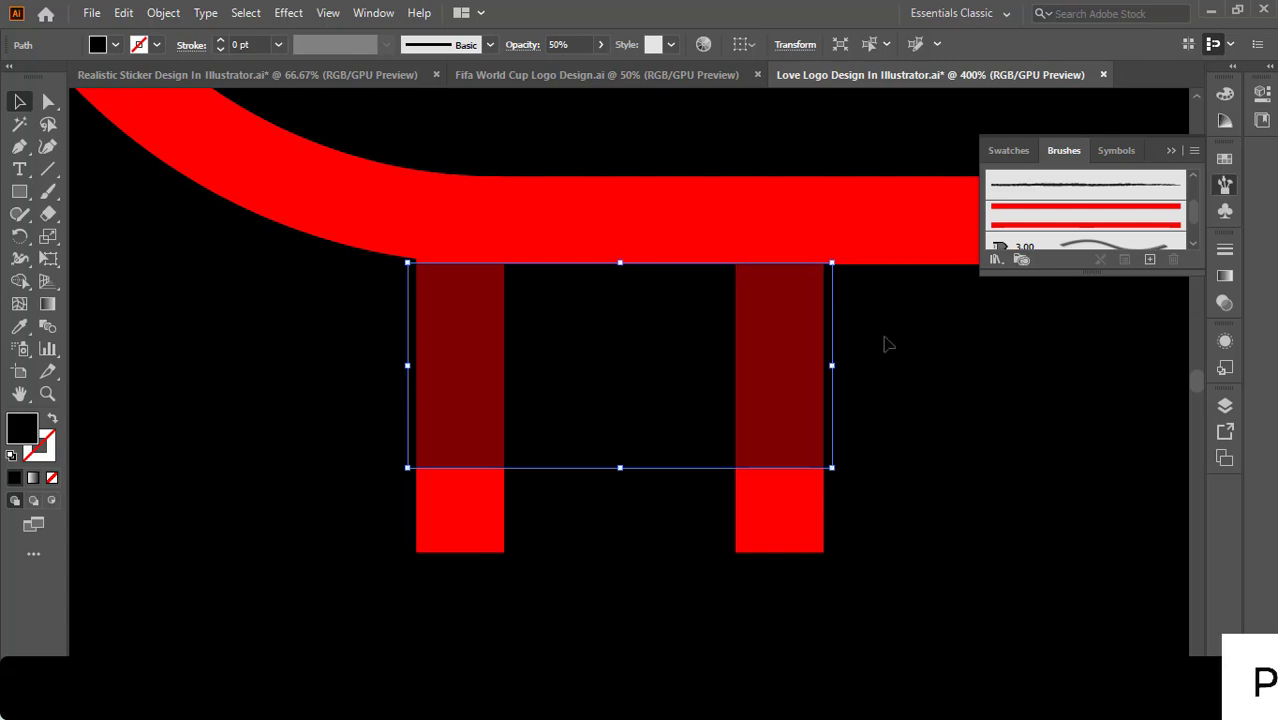
Step: Group the left heart together with its three shadow rectangles
key(ctrl+minus)
key(ctrl+minus)
key(ctrl+minus)
key(ctrl+minus)
key(ctrl+minus)
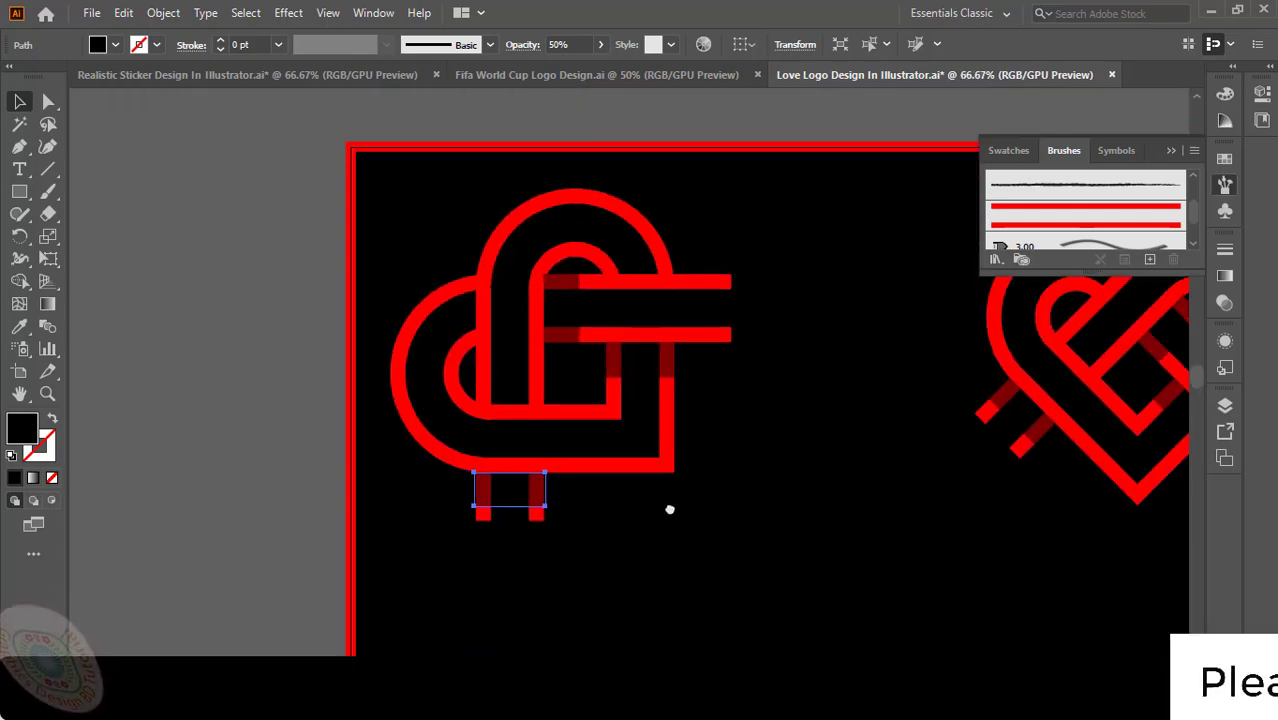
drag(670, 509, 416, 469)
click(510, 439)
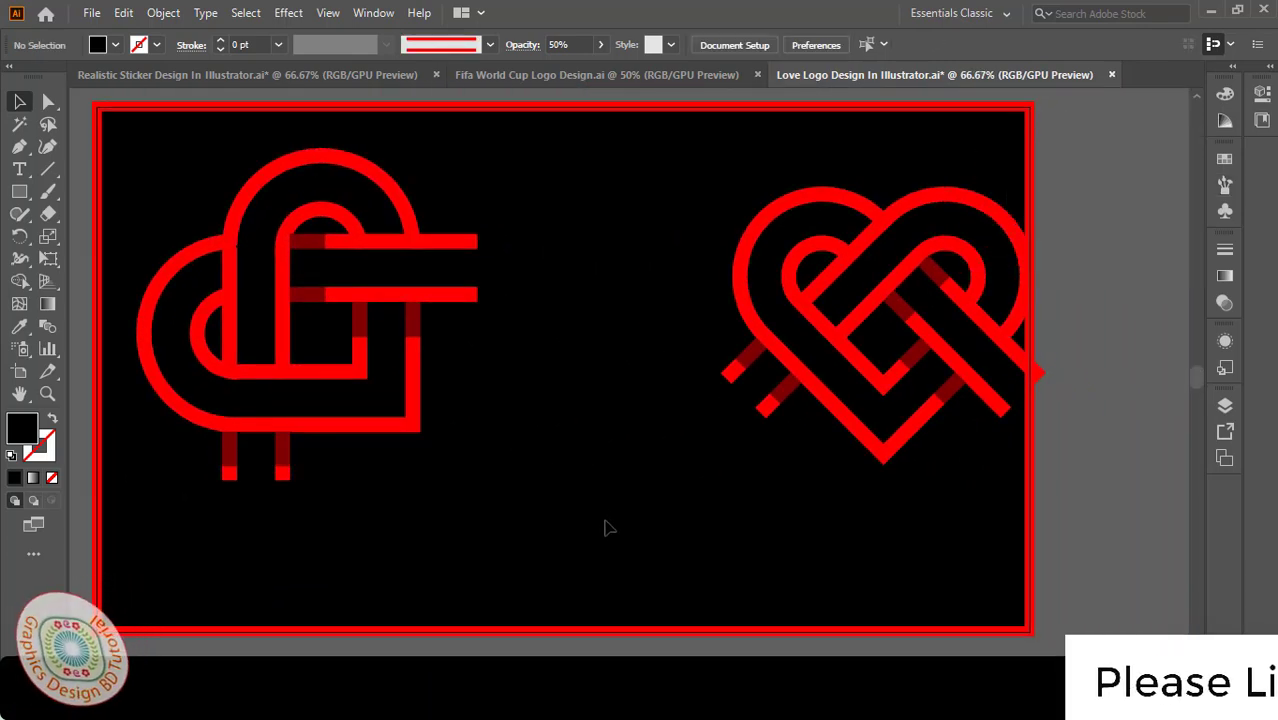
drag(127, 171, 524, 479)
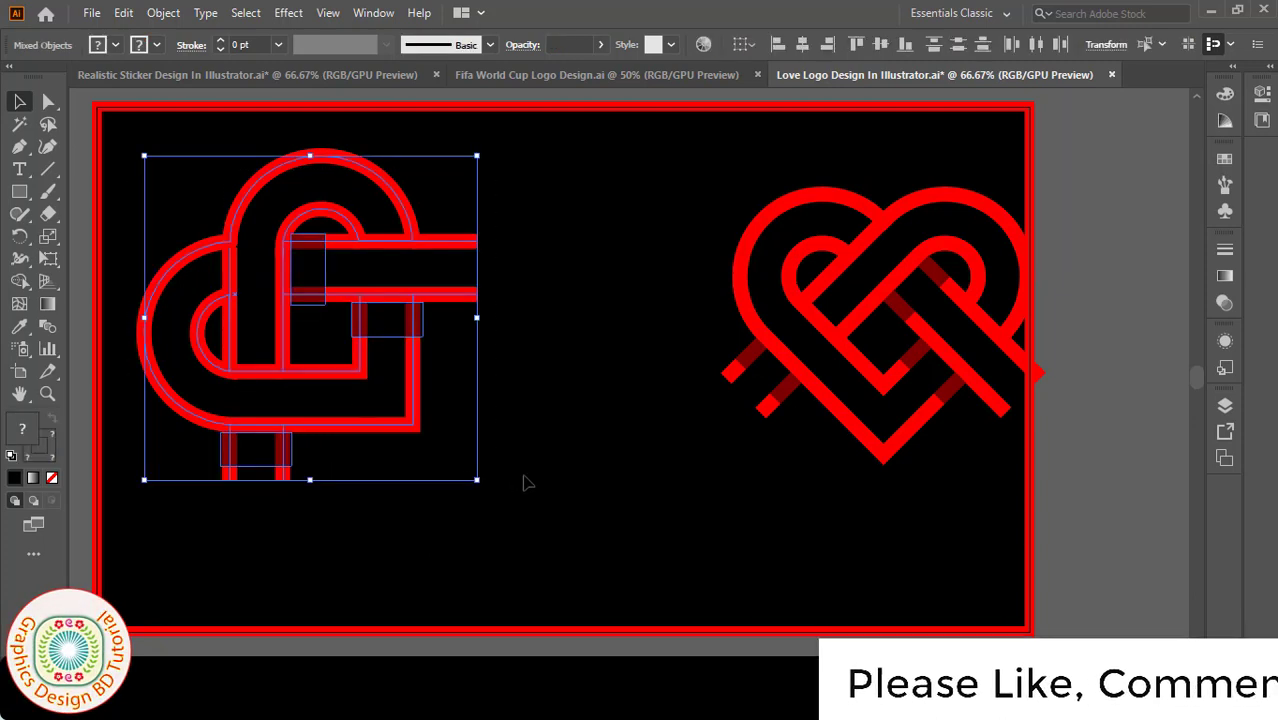
right_click(361, 337)
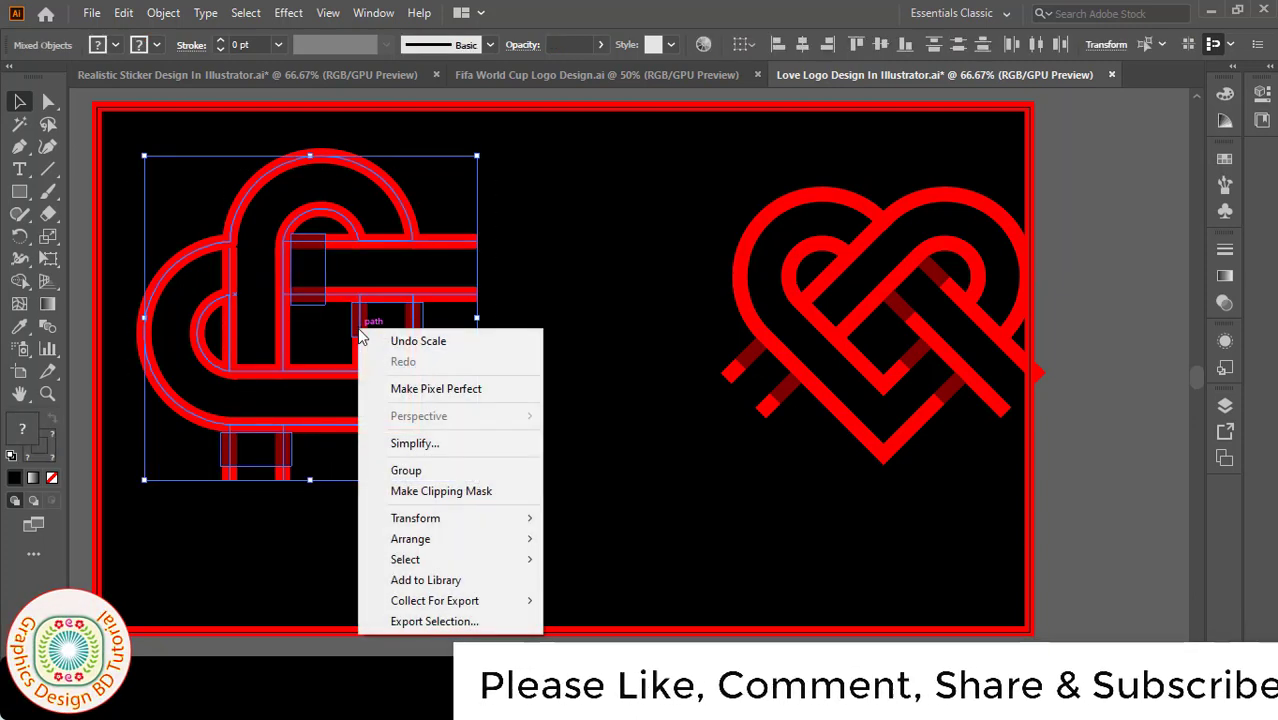
click(430, 470)
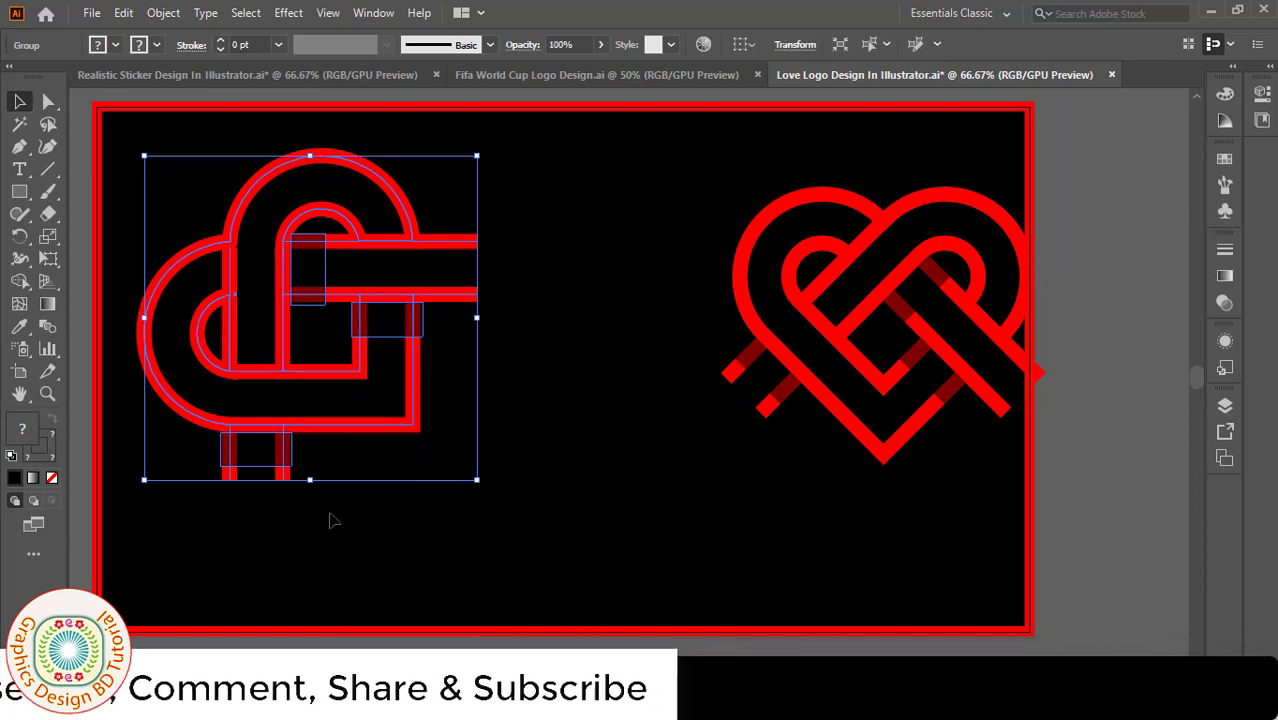
Step: Rotate the grouped heart 45 degrees clockwise back to its upright position
click(19, 236)
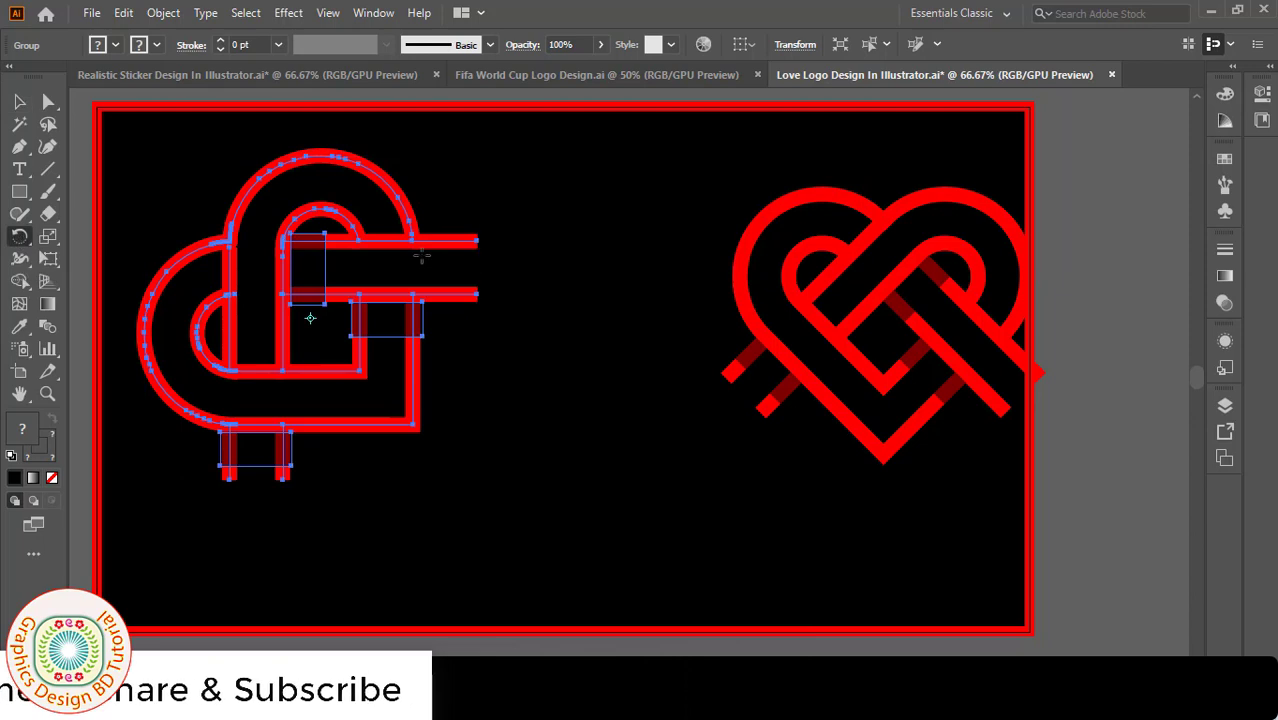
drag(477, 240, 489, 454)
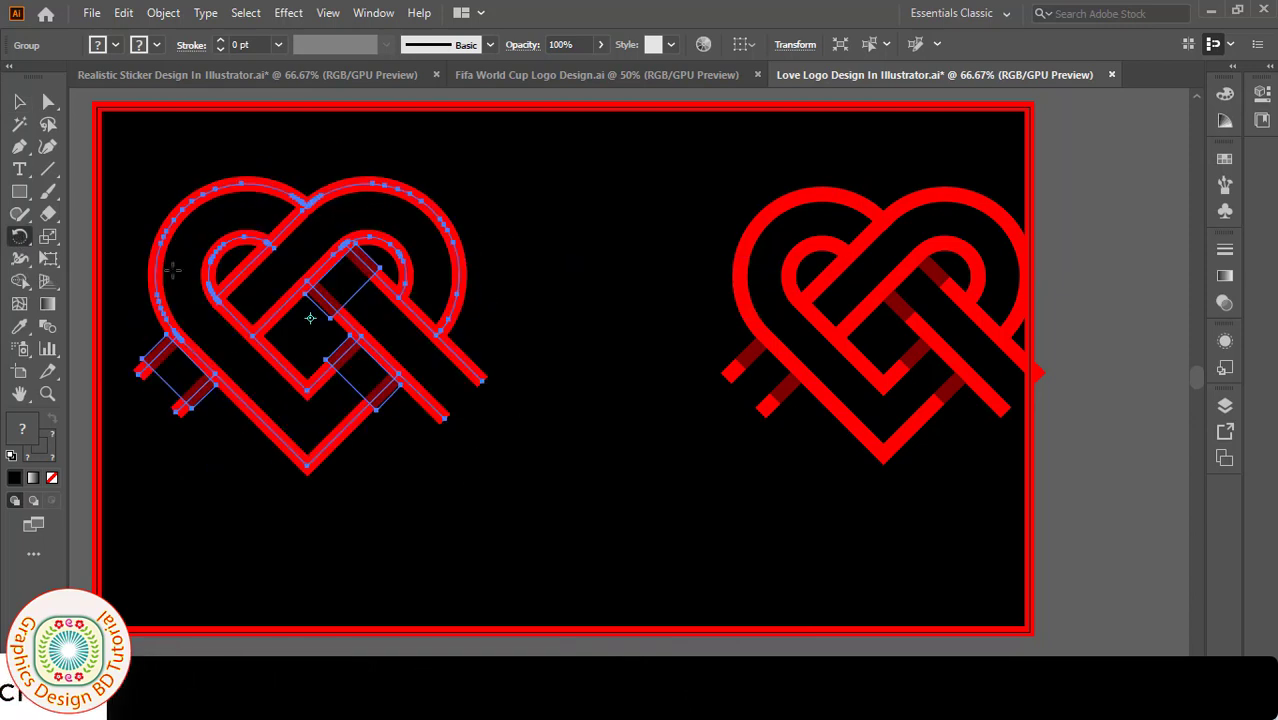
click(644, 436)
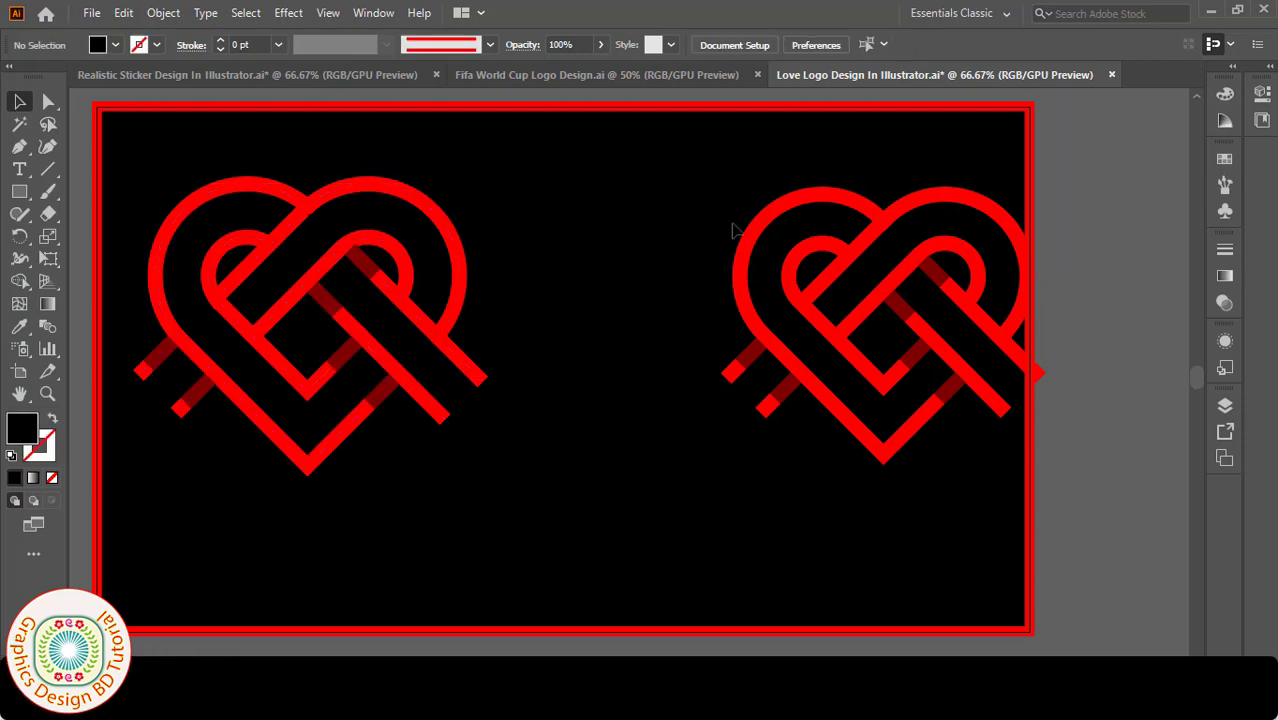
Step: Delete the reference heart on the right and move the finished heart to the middle of the artboard
drag(870, 393, 997, 521)
key(Delete)
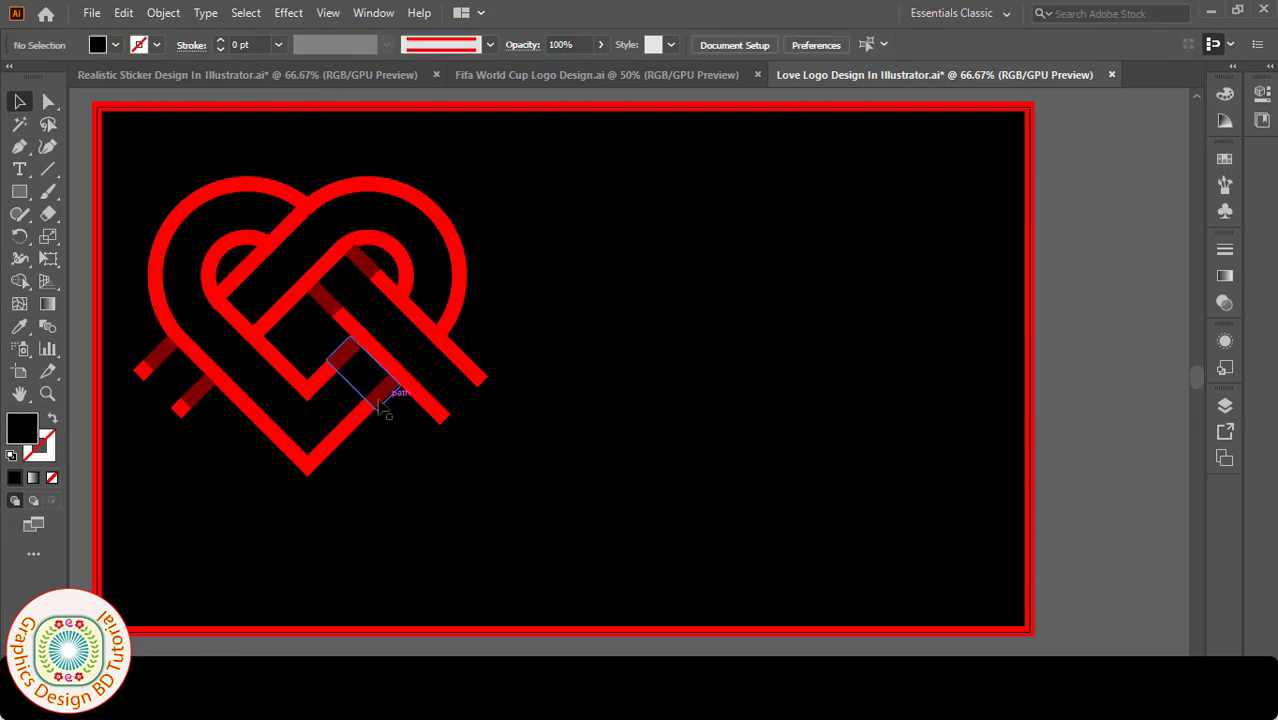
click(371, 394)
drag(371, 394, 742, 438)
click(870, 438)
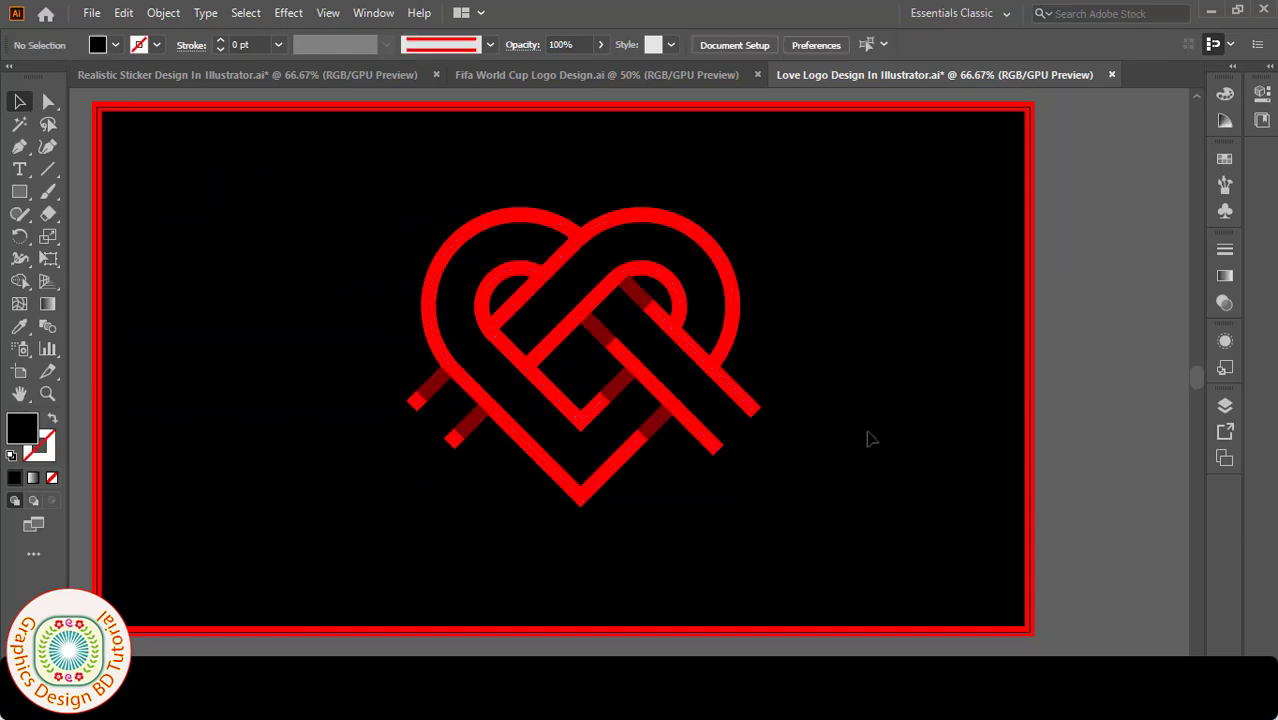
Step: Ungroup the heart and its shadow rectangles
click(578, 328)
right_click(578, 324)
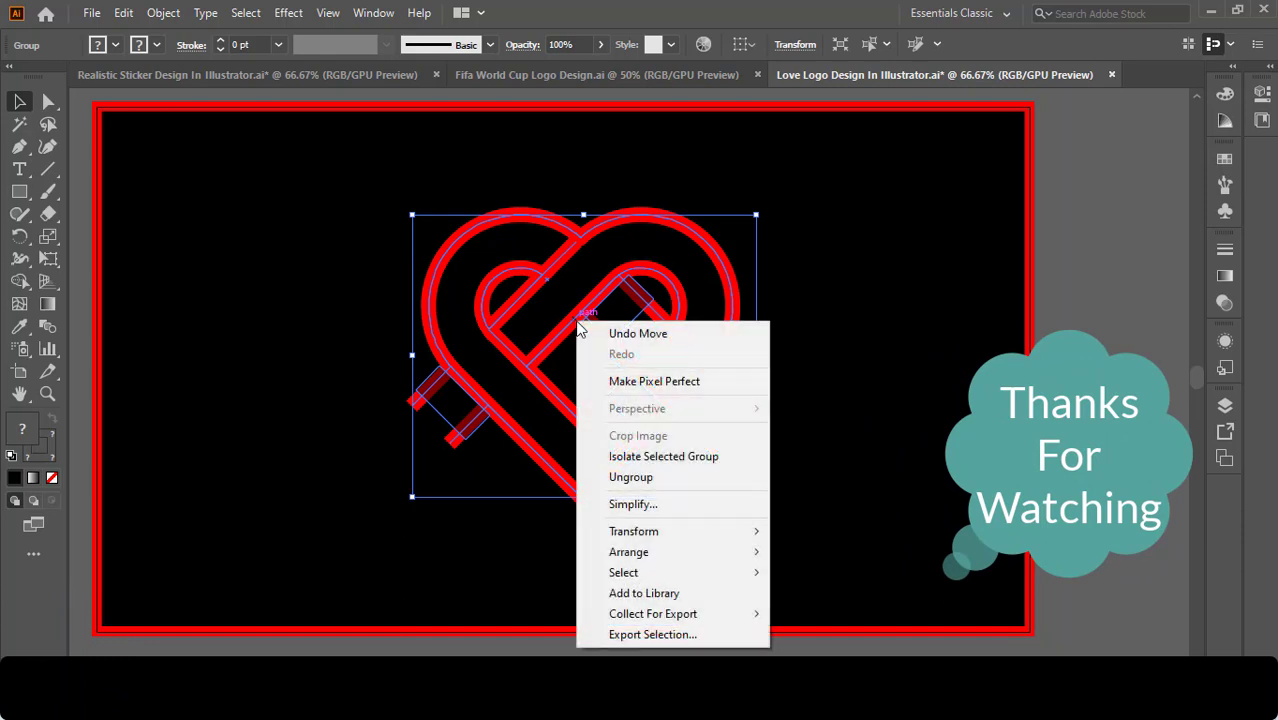
click(631, 477)
click(812, 422)
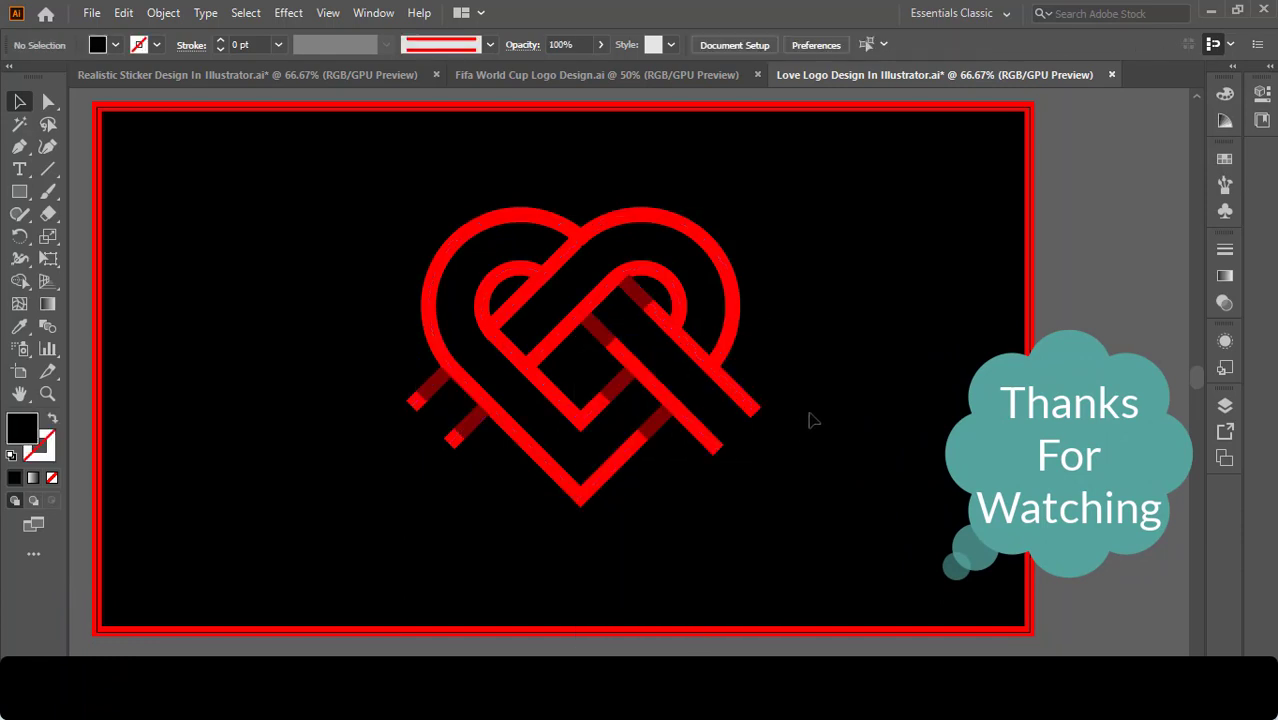
Step: Bring the red heart outline path in front of the semi-transparent shadow rectangles
ctrl+click(659, 330)
ctrl+click(650, 341)
drag(836, 471, 979, 366)
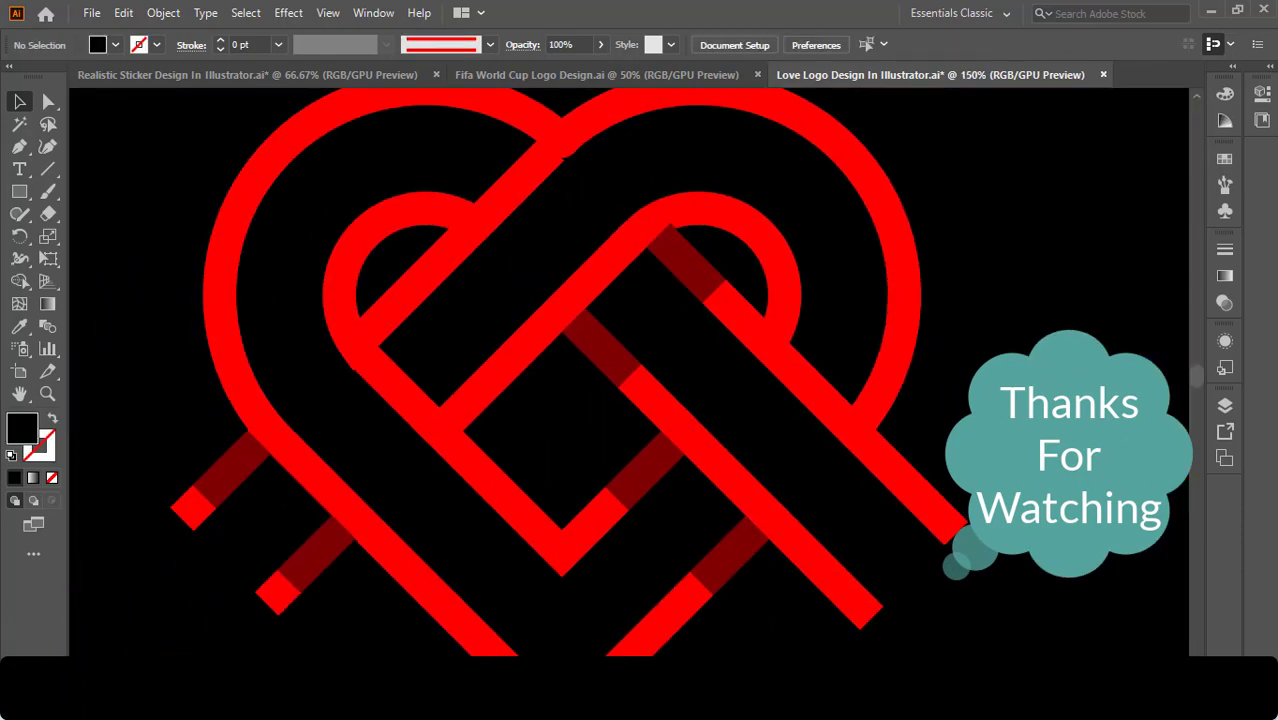
click(601, 271)
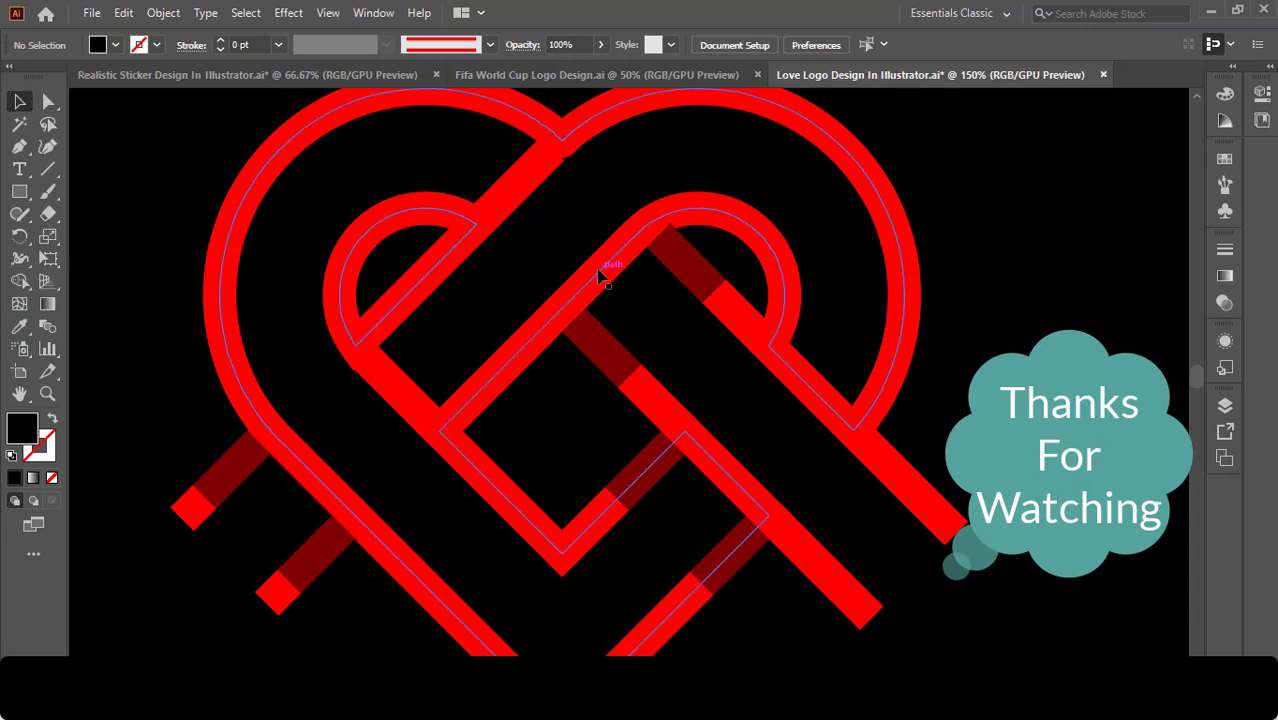
right_click(601, 271)
mouse_move(744, 503)
click(836, 503)
click(974, 392)
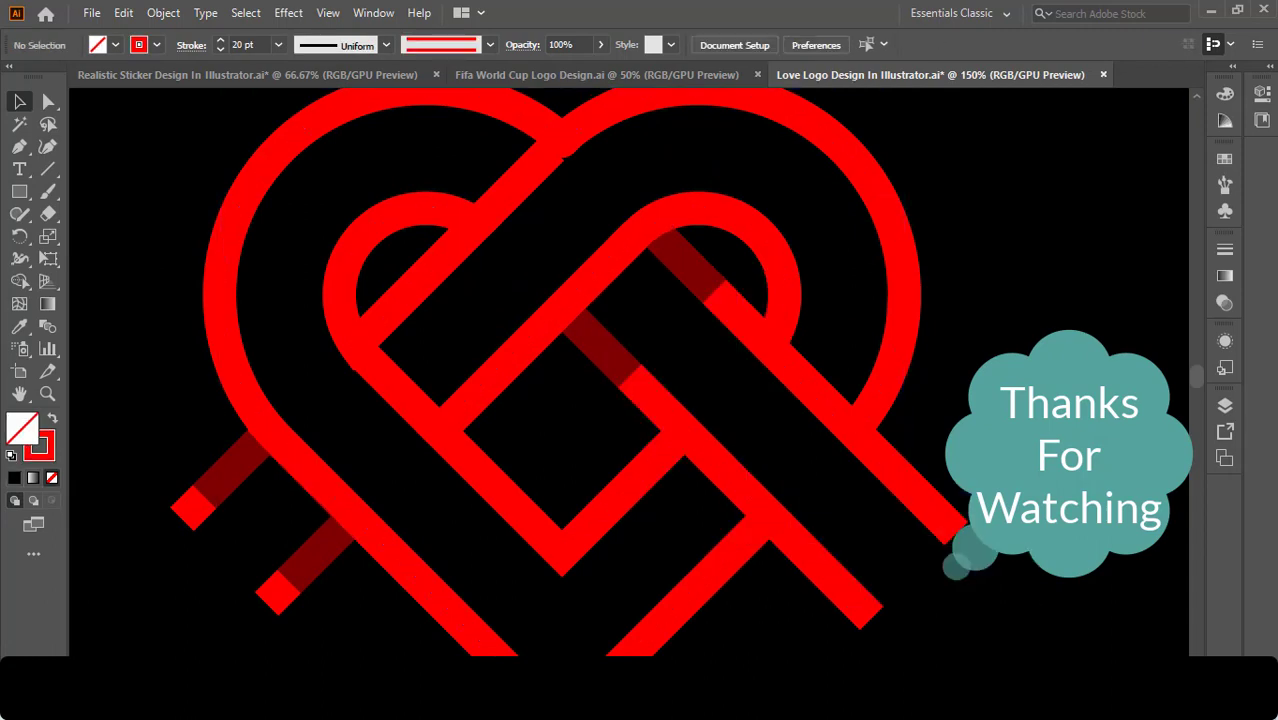